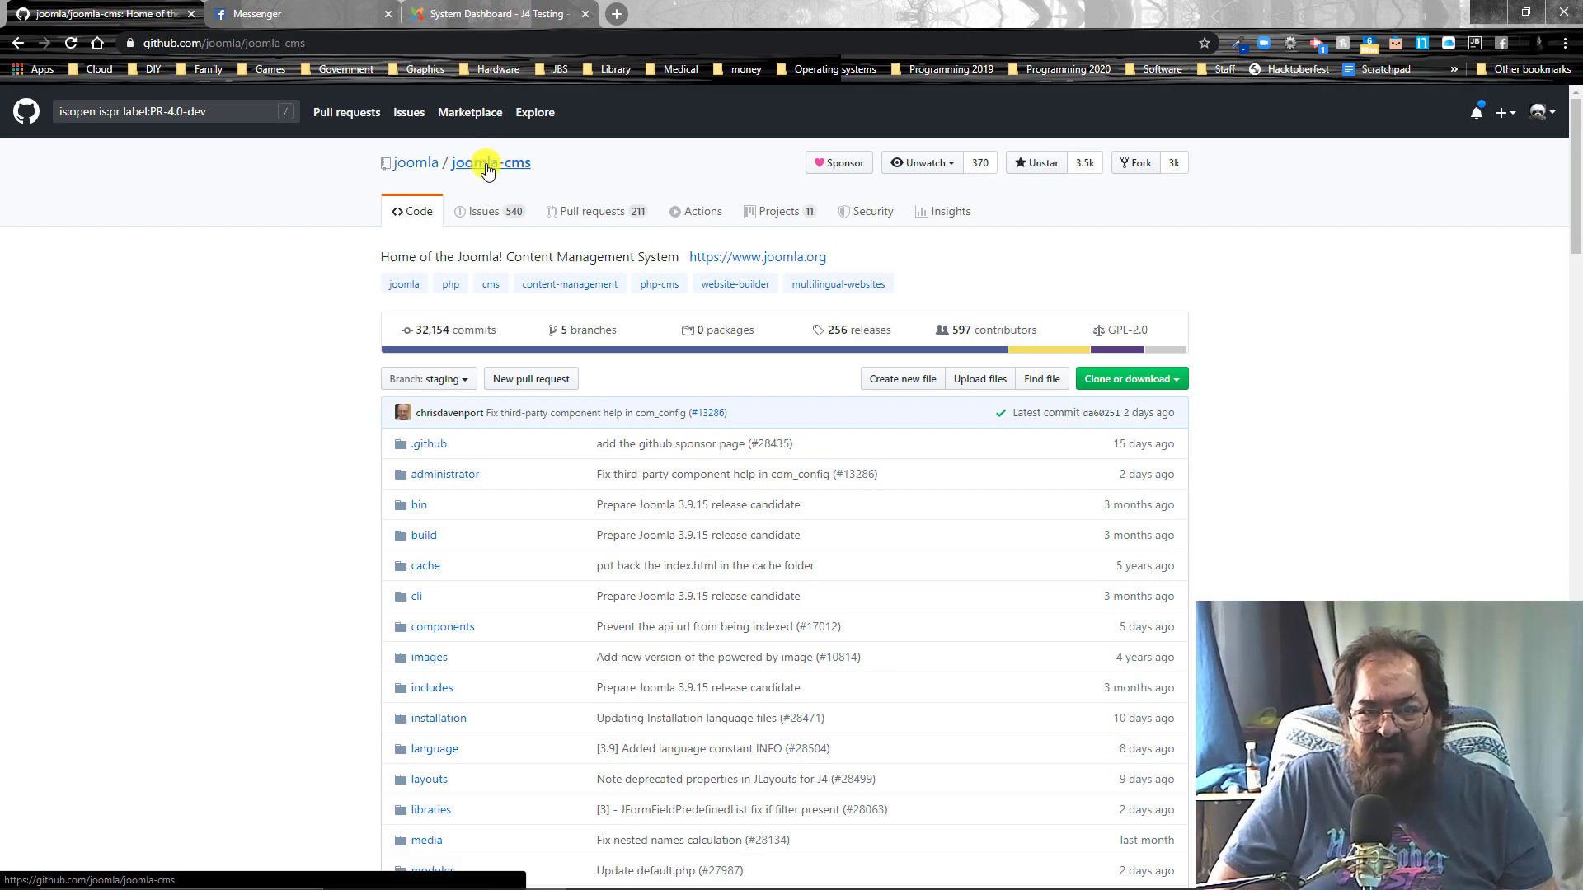
Step: Filter the joomla-cms pull requests by the PR-4.0-dev label, showing 98 open
{"action": "left_click", "coordinate": [592, 215]}
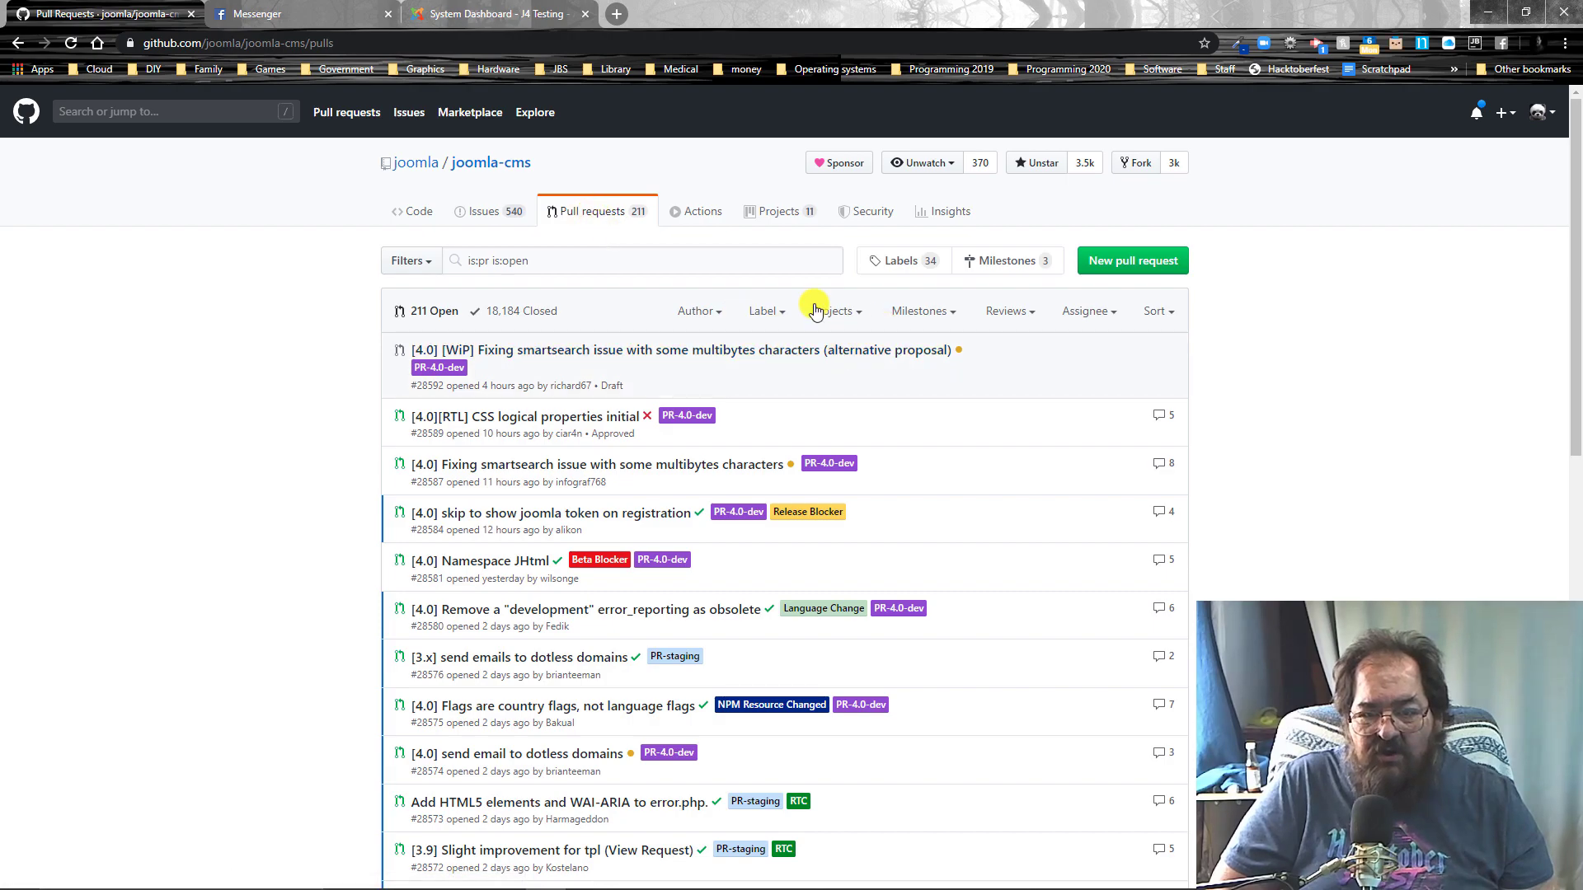
{"action": "left_click", "coordinate": [781, 318]}
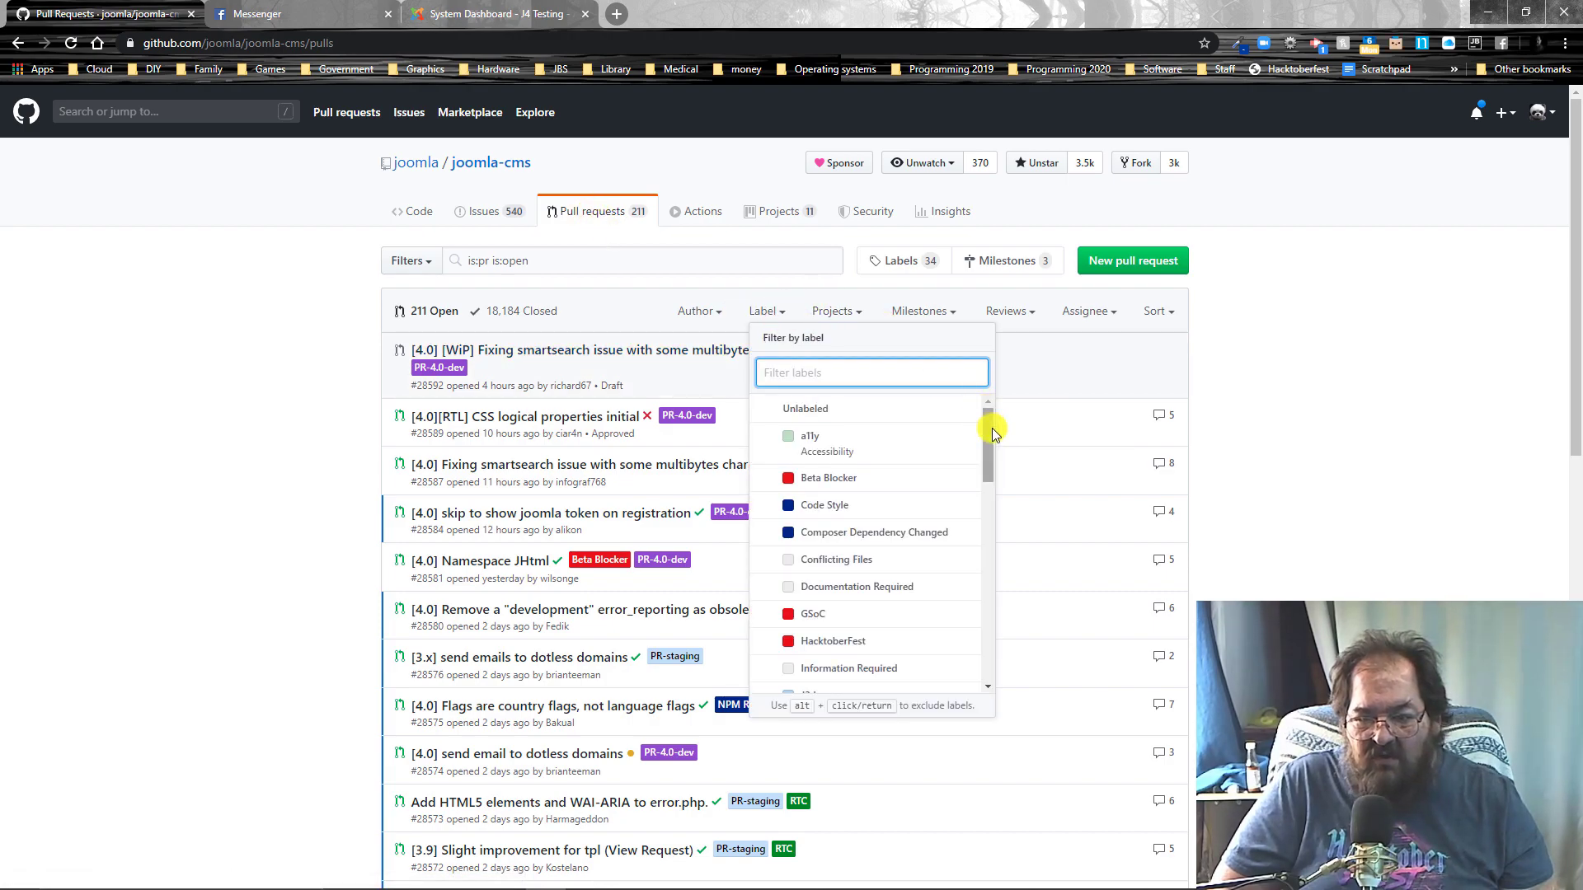
{"action": "left_click_drag", "start_coordinate": [984, 434], "coordinate": [950, 589]}
{"action": "left_click", "coordinate": [819, 575]}
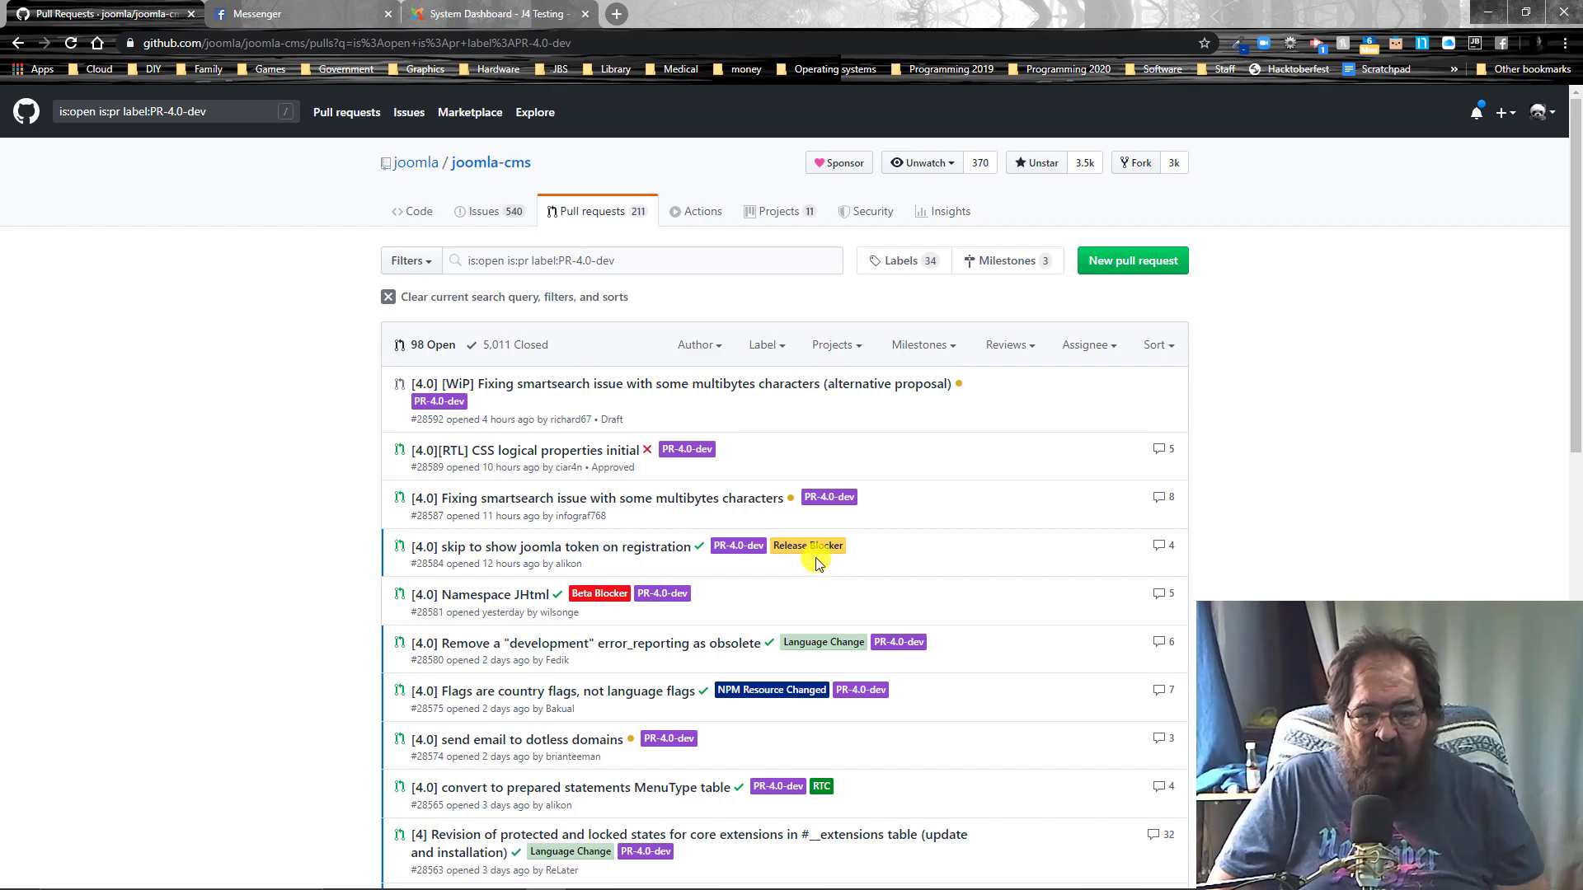
Step: Open pull request #28581 '[4.0] Namespace JHtml' and expand all four of its passing checks
{"action": "left_click", "coordinate": [474, 599]}
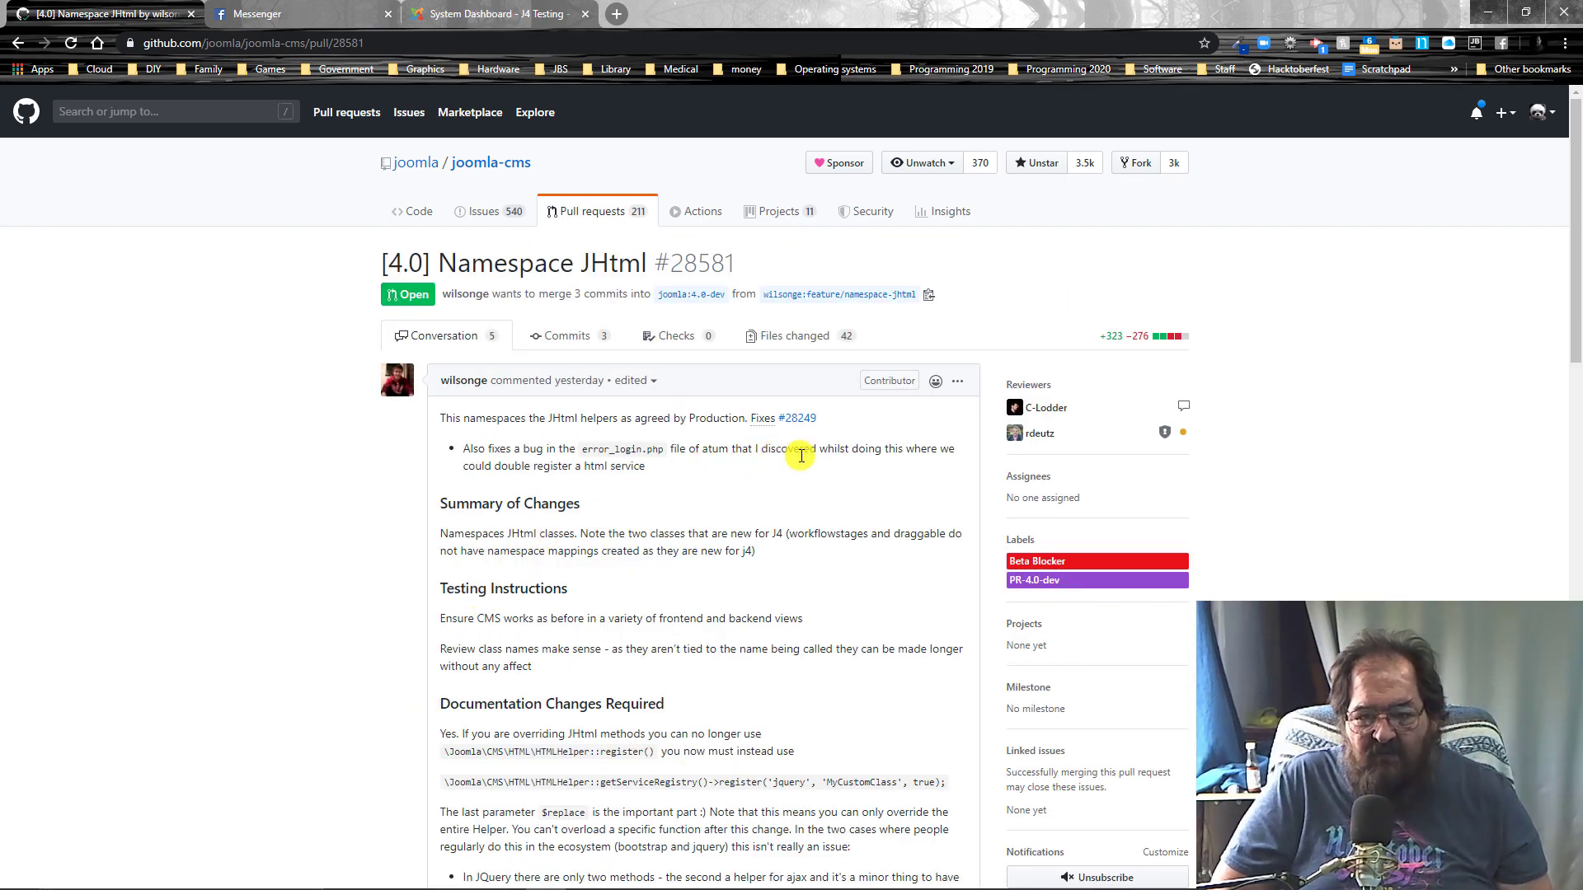
{"action": "scroll", "coordinate": [537, 443], "scroll_direction": "down", "scroll_amount": 4}
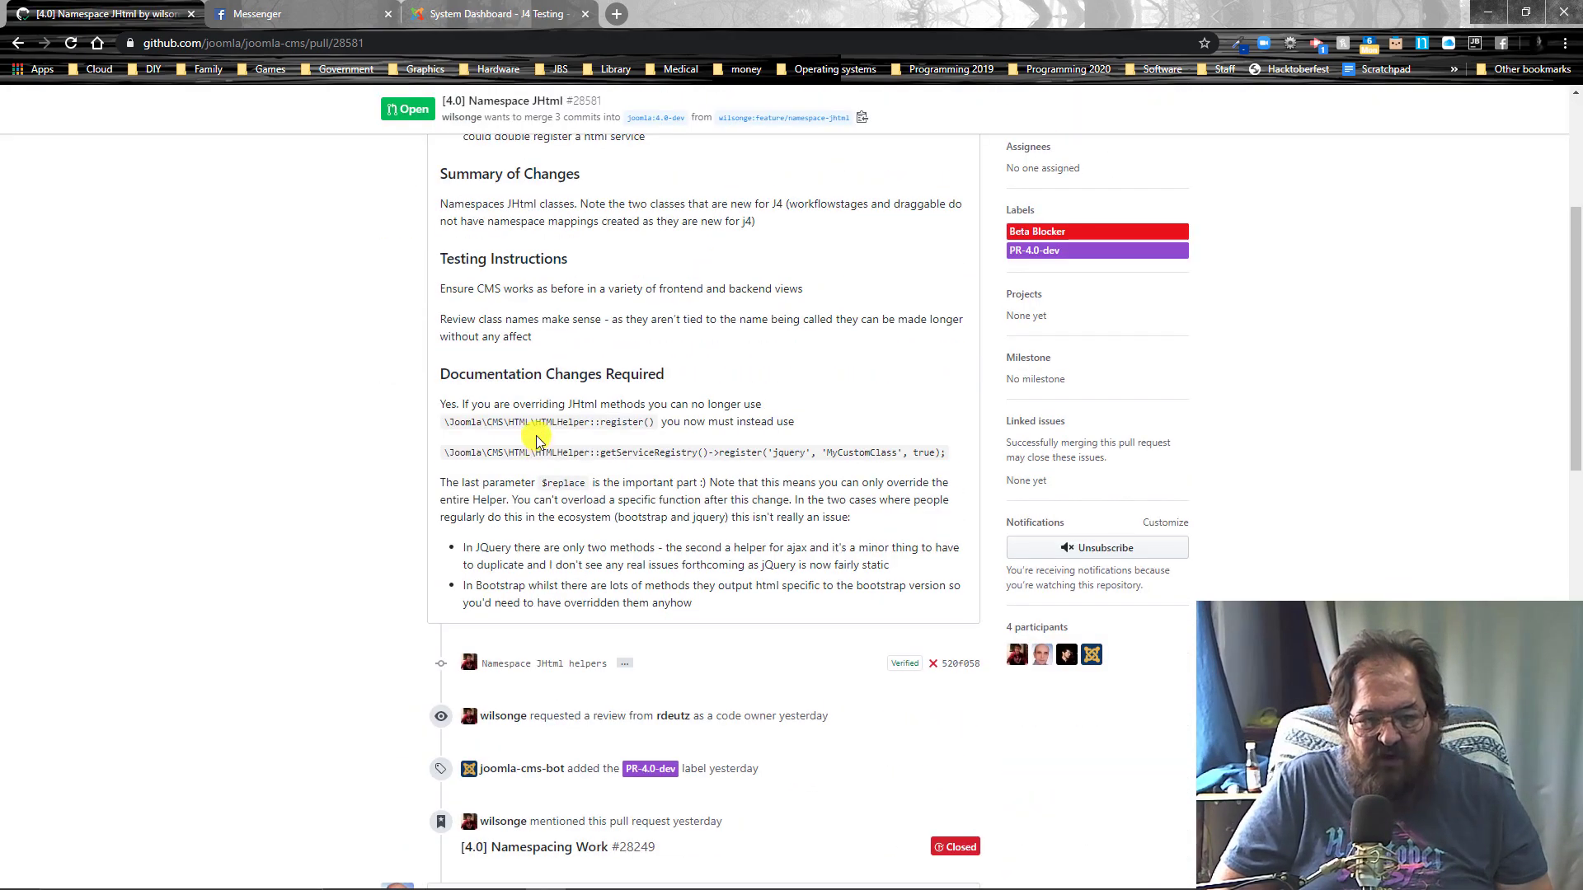
{"action": "scroll", "coordinate": [521, 354], "scroll_direction": "down", "scroll_amount": 15}
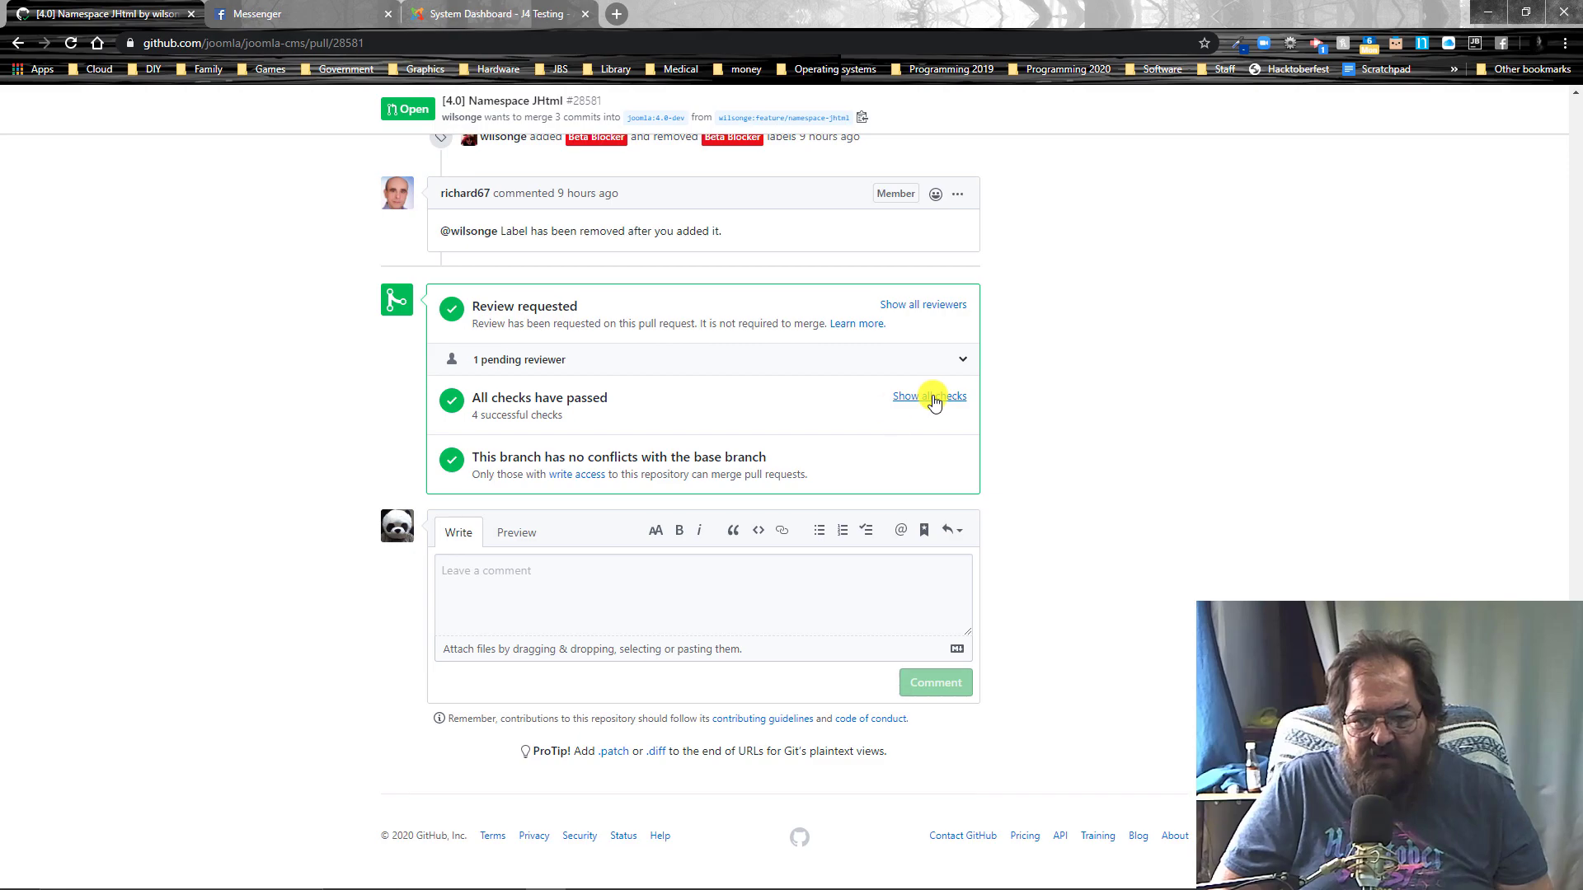
{"action": "left_click", "coordinate": [910, 399]}
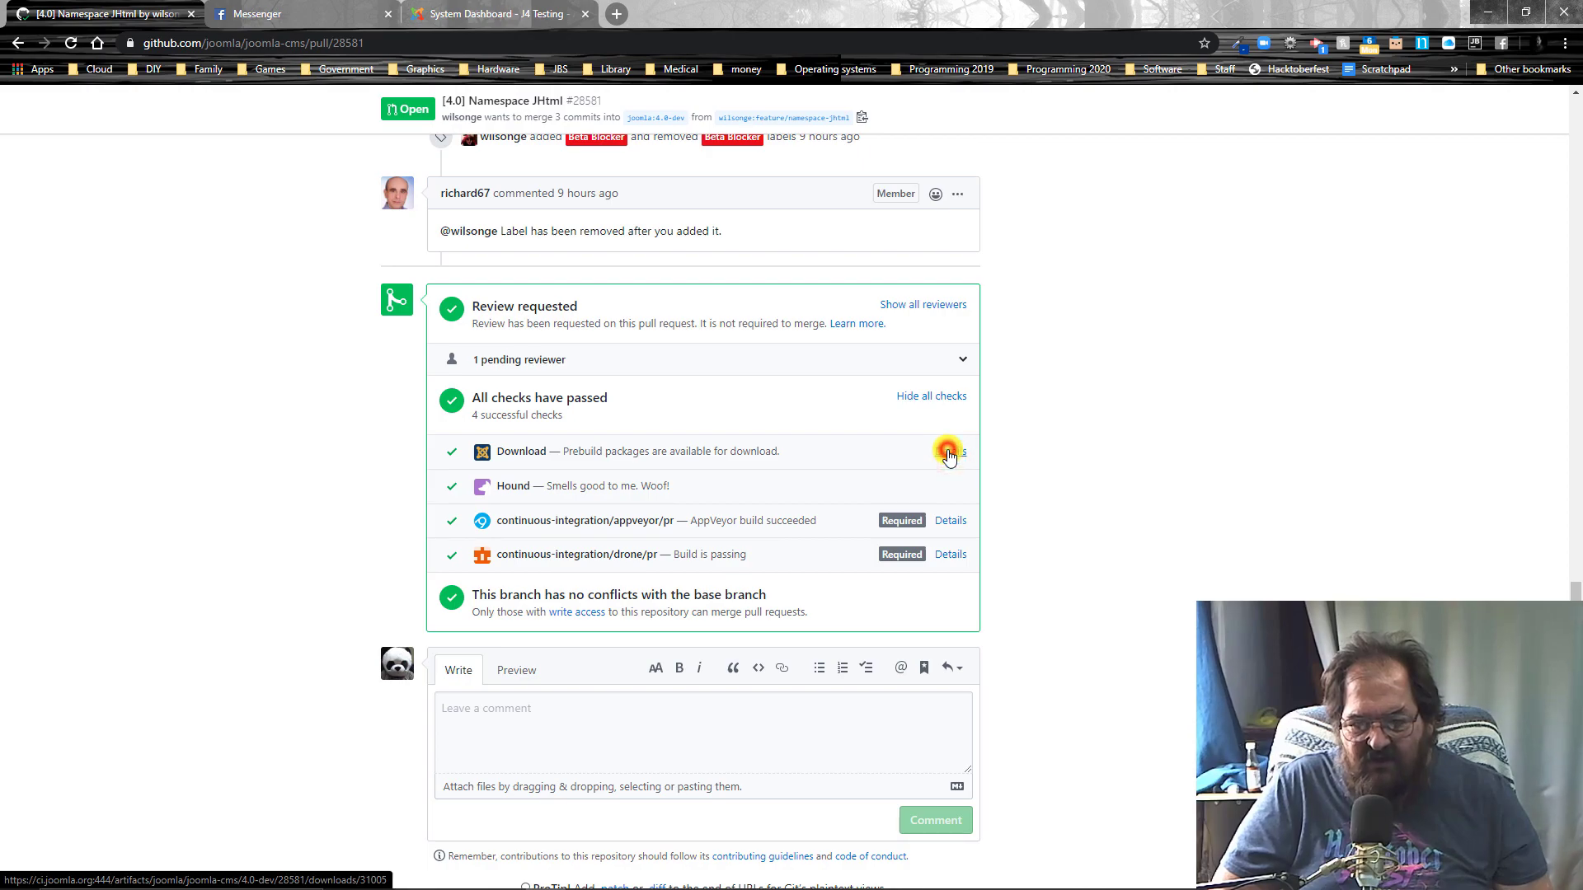
Step: Open the Download check's prebuilt packages page and copy the pr_list.xml update server link
{"action": "left_click", "coordinate": [949, 455]}
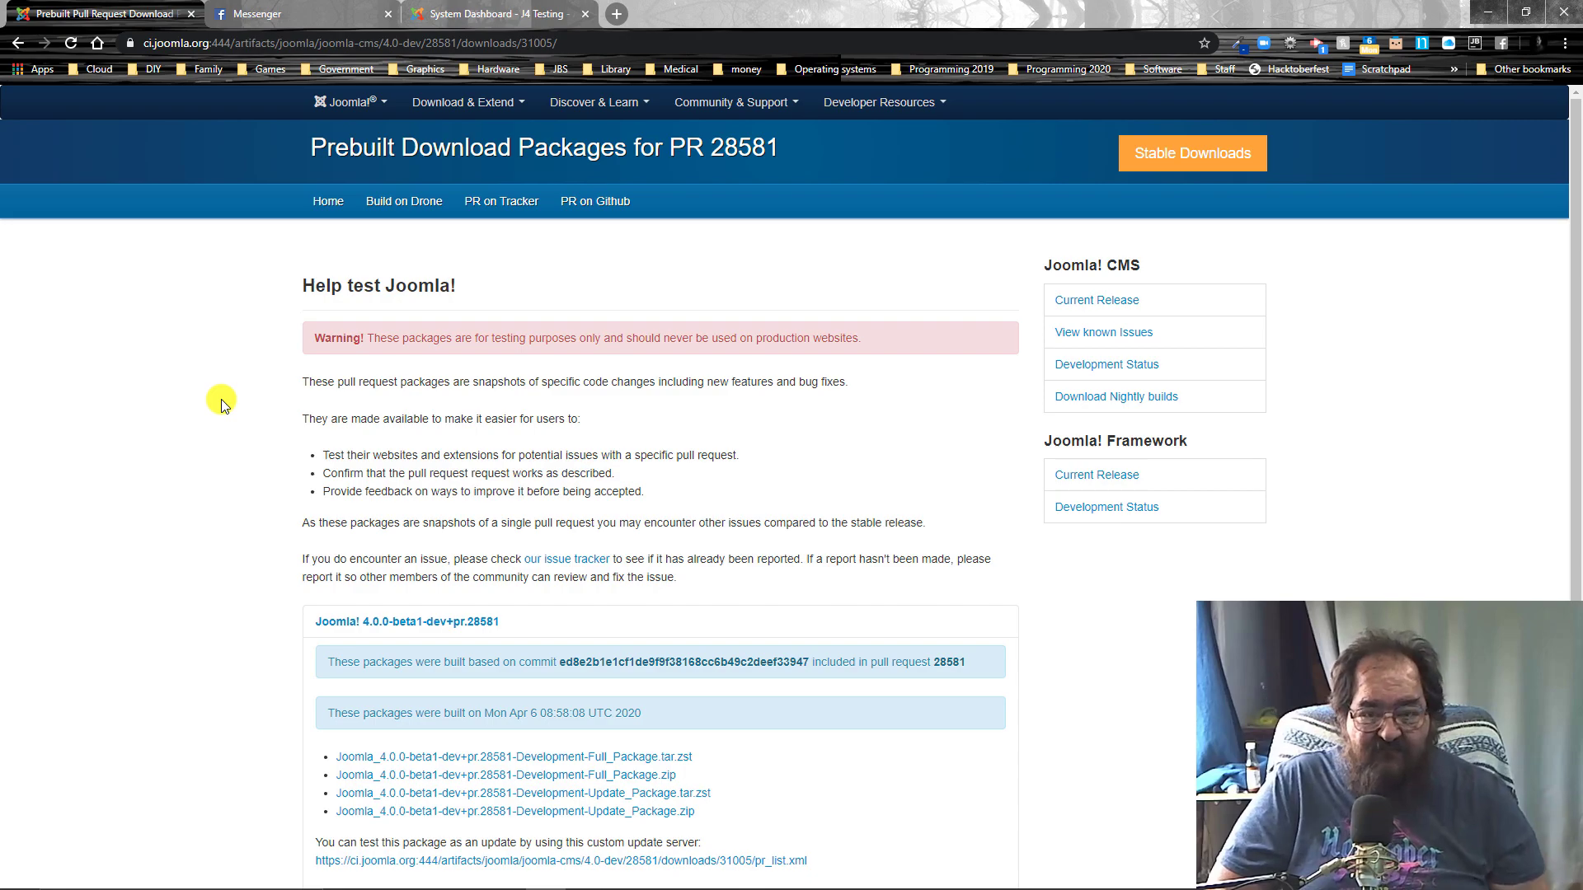
{"action": "scroll", "coordinate": [221, 402], "scroll_direction": "down", "scroll_amount": 1}
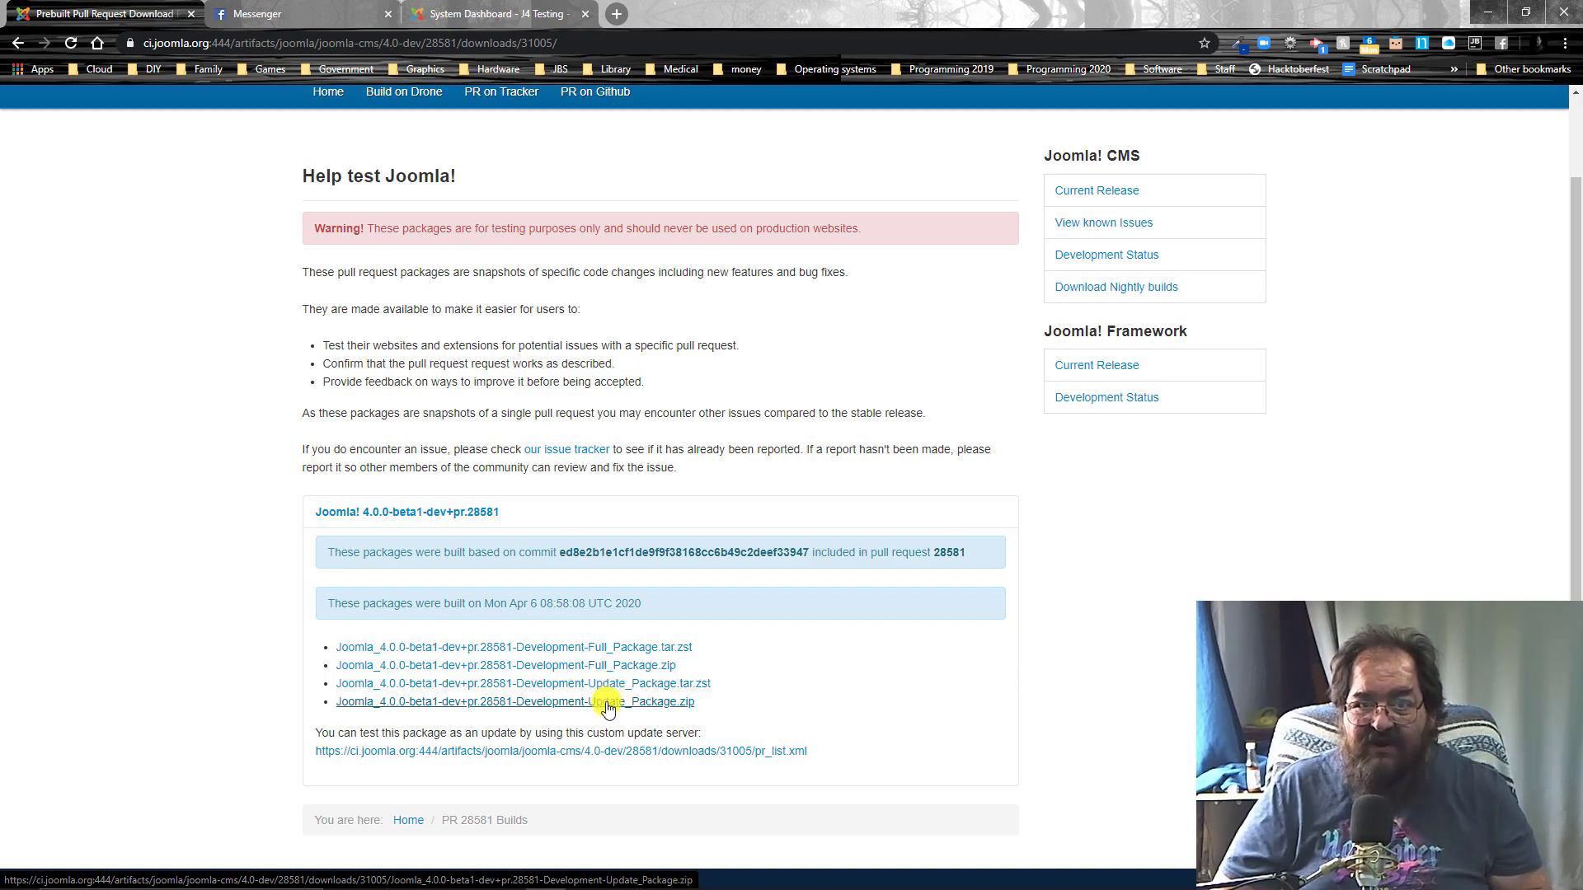
{"action": "right_click", "coordinate": [651, 752]}
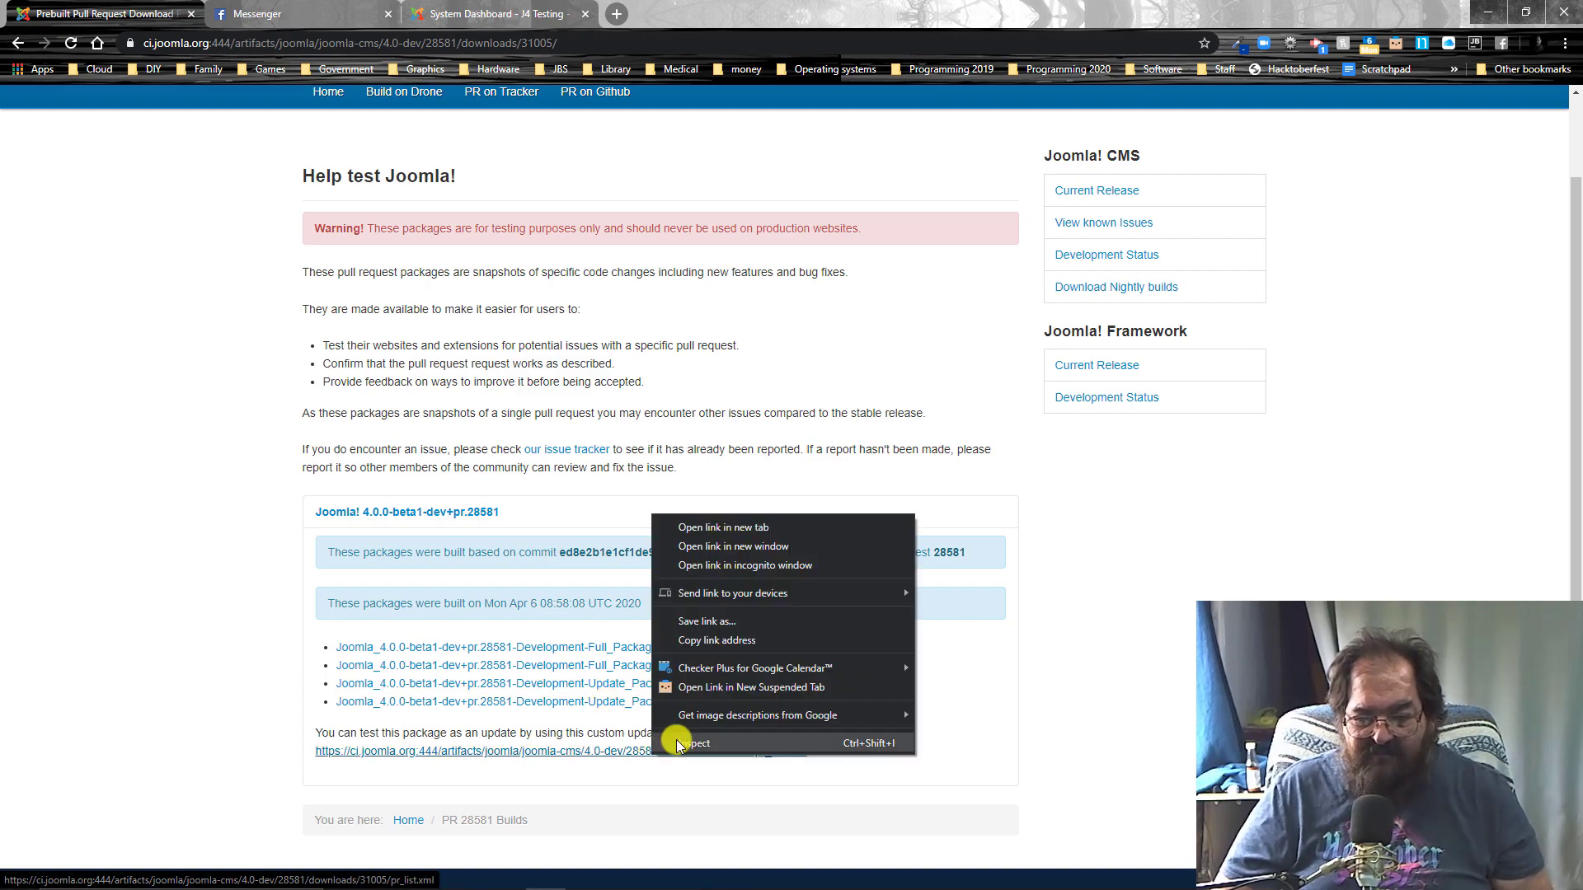
{"action": "left_click", "coordinate": [691, 641]}
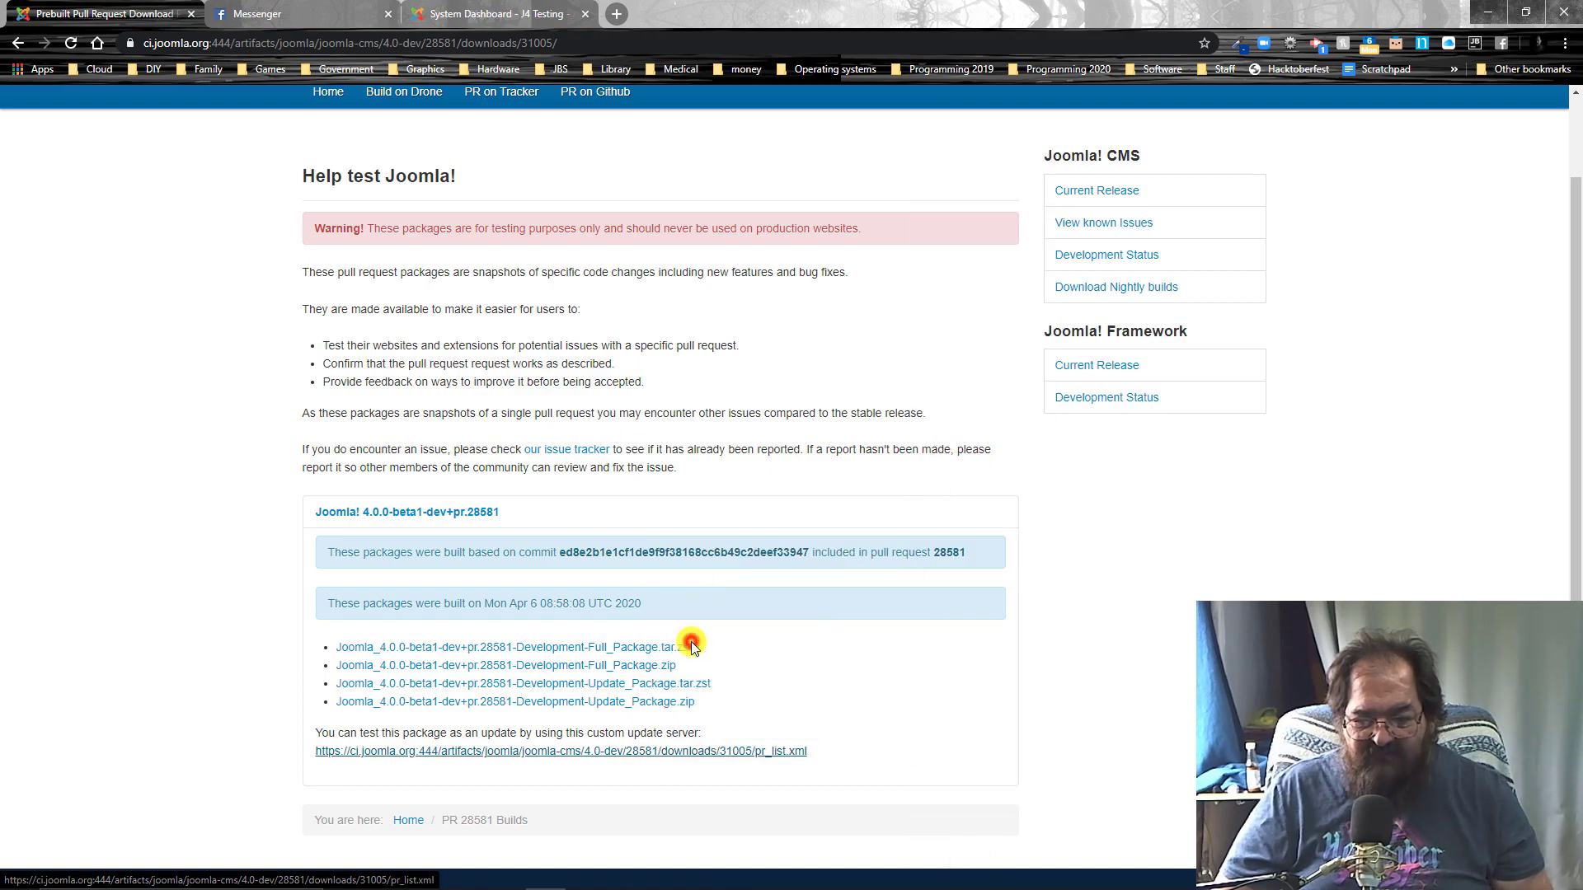
Step: In the test site's administrator, go to System > Update > Joomla and open its Options
{"action": "left_click", "coordinate": [474, 9]}
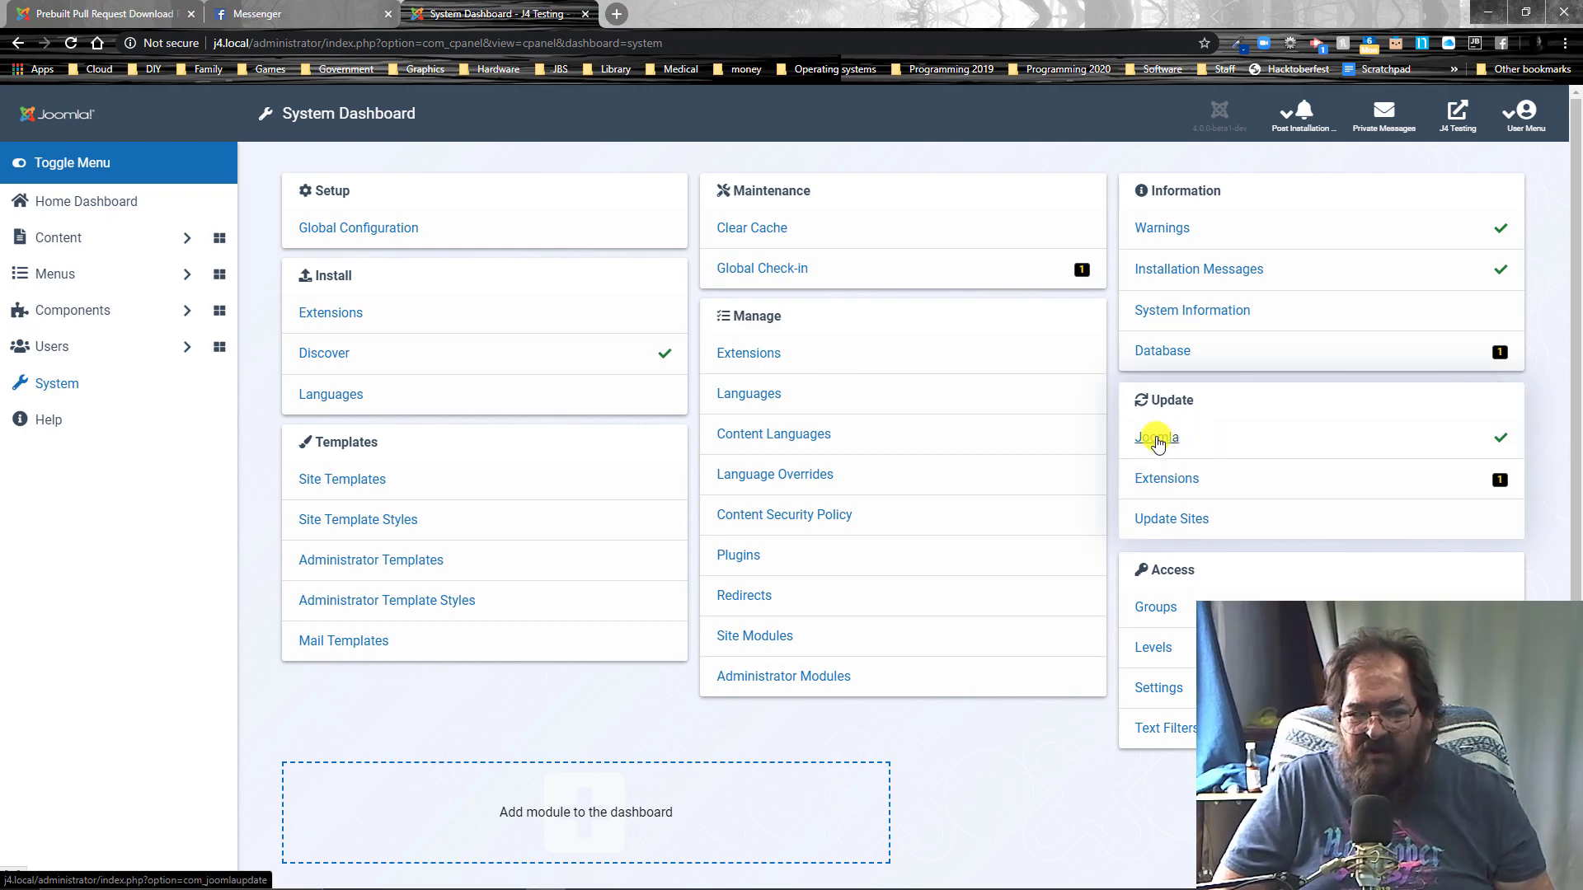
{"action": "left_click", "coordinate": [36, 389]}
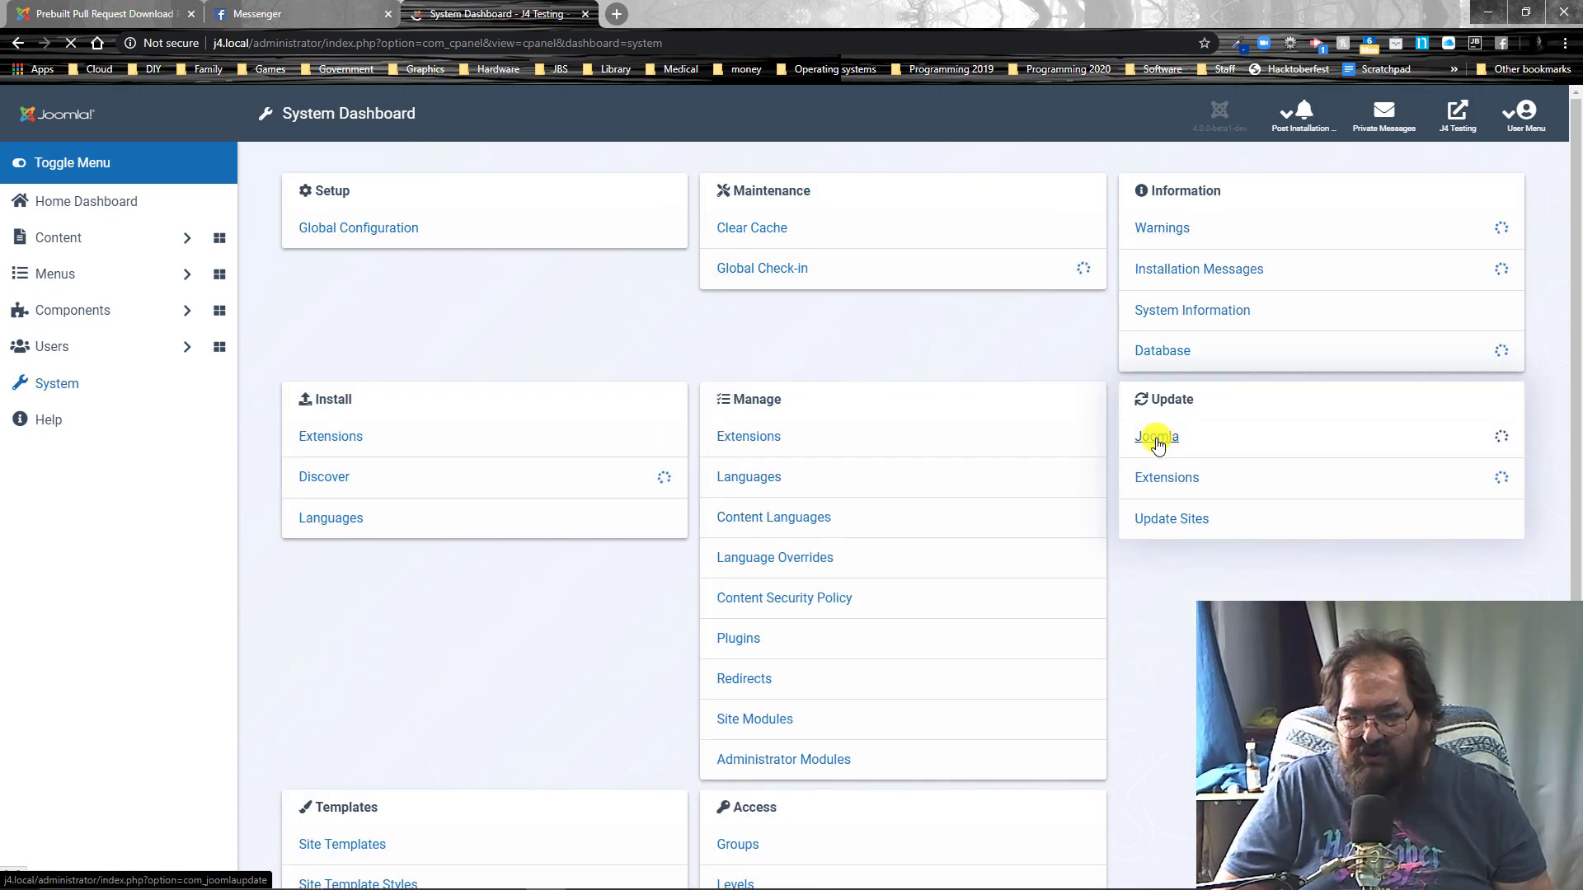
{"action": "left_click", "coordinate": [1157, 439]}
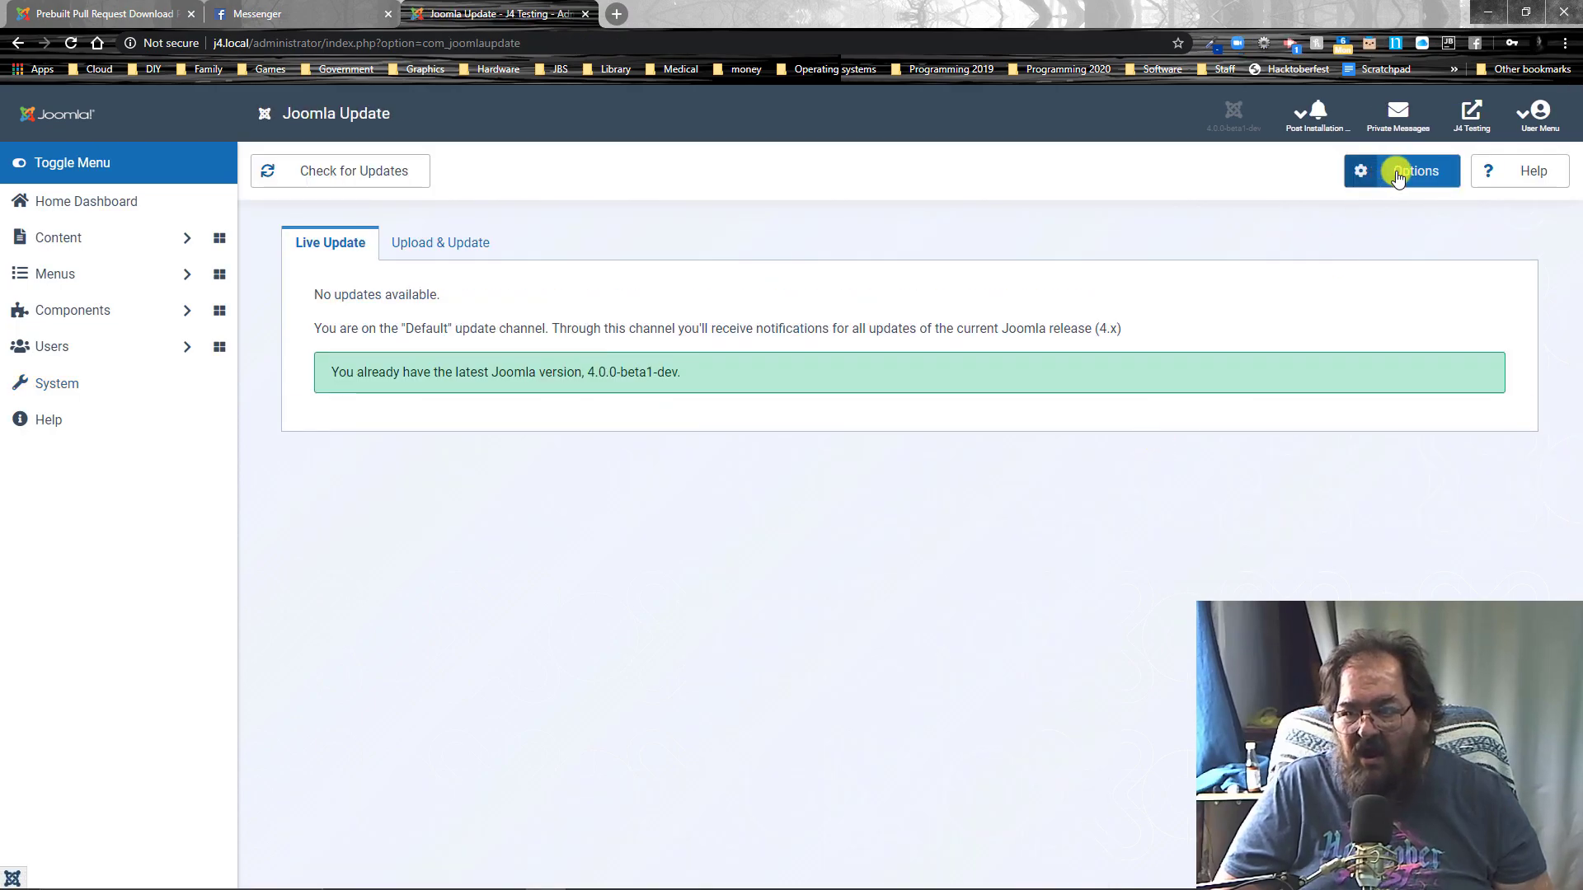
{"action": "left_click", "coordinate": [1397, 176]}
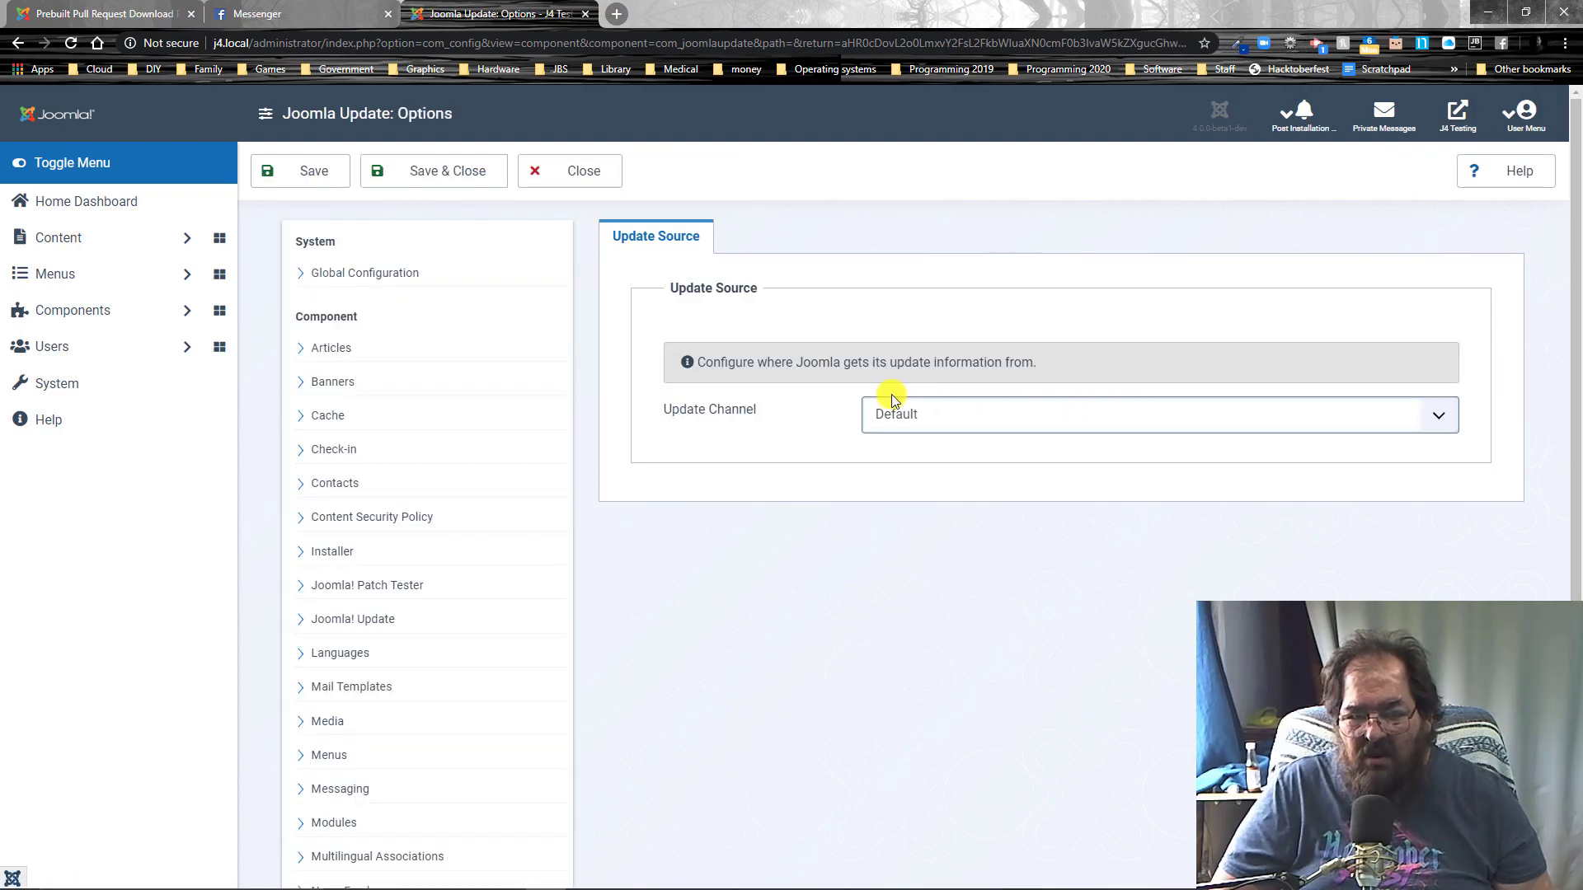
Step: Set Update Channel to Custom URL, stability to Development, paste the pr_list.xml URL, and save
{"action": "left_click", "coordinate": [905, 412]}
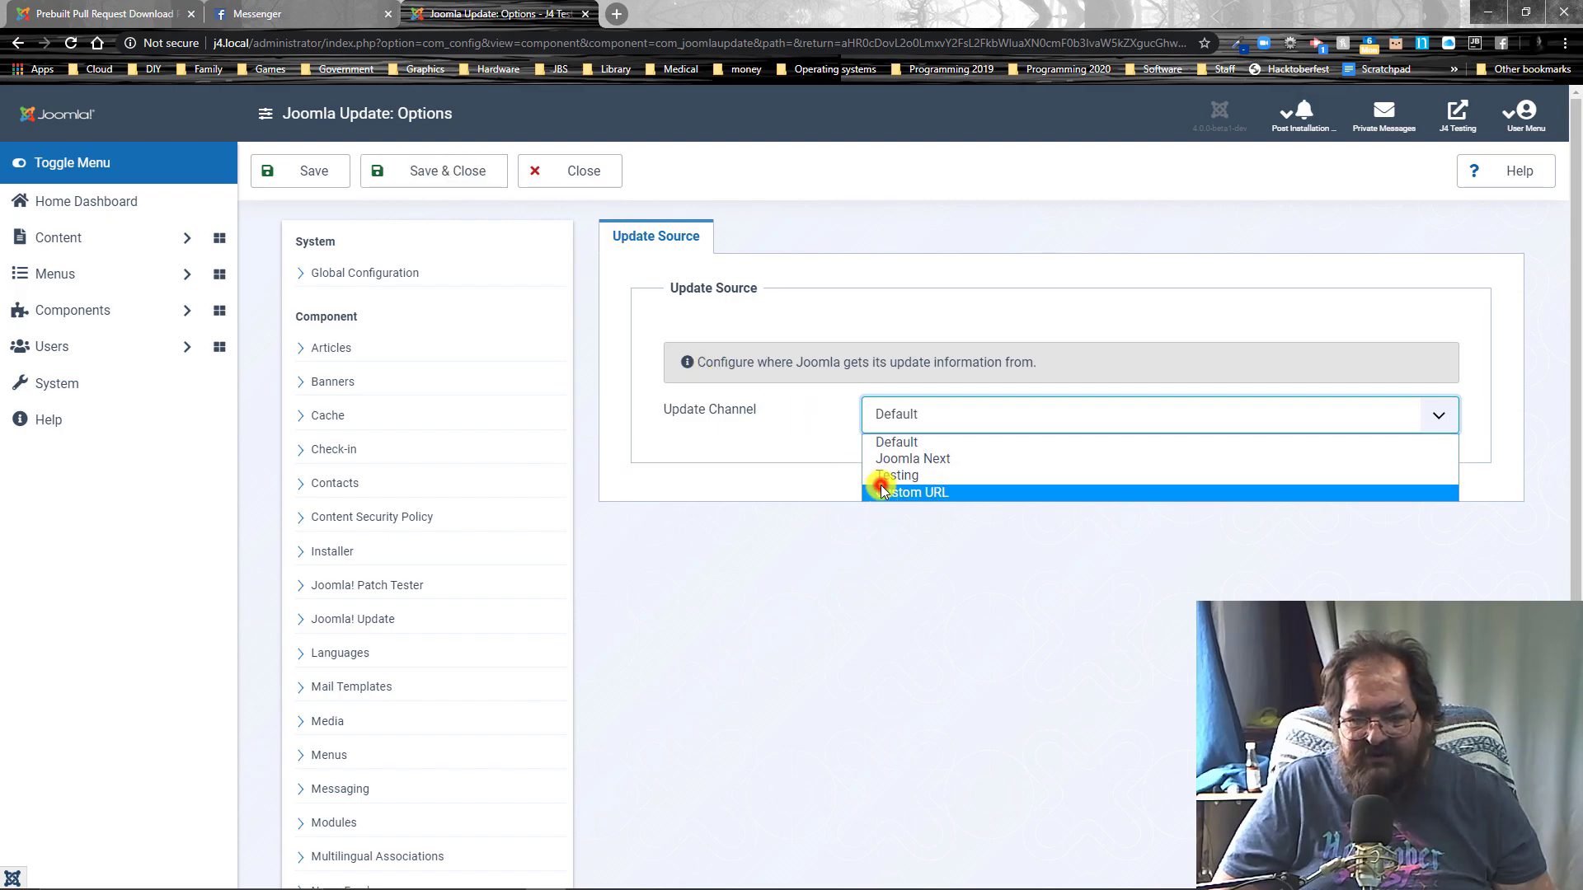
{"action": "left_click", "coordinate": [882, 492]}
{"action": "left_click", "coordinate": [905, 467]}
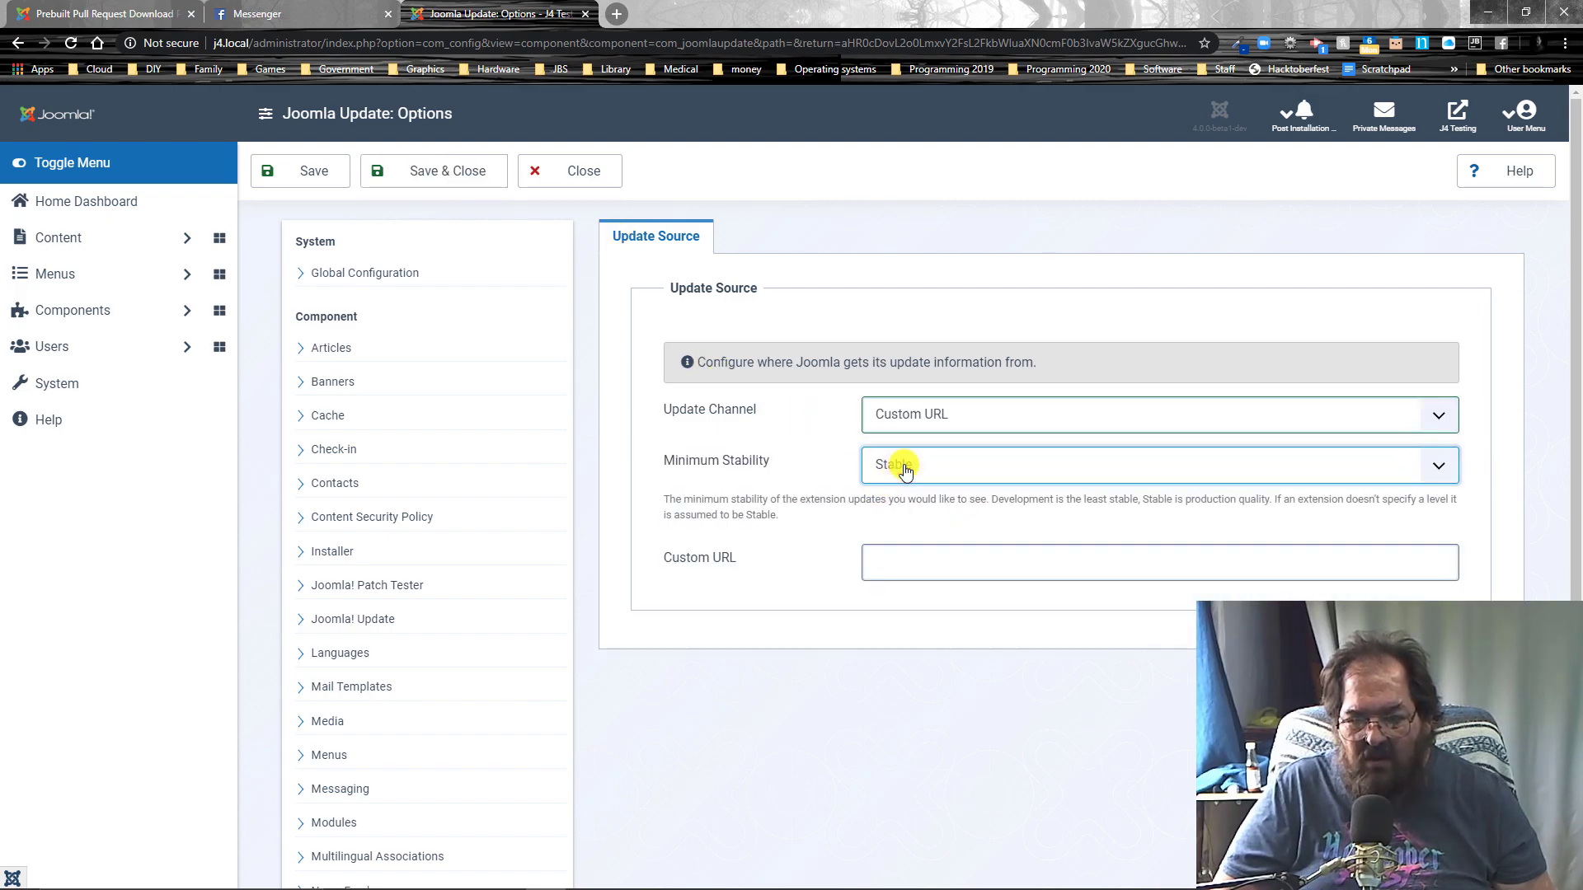
{"action": "left_click", "coordinate": [905, 467]}
{"action": "left_click", "coordinate": [895, 492]}
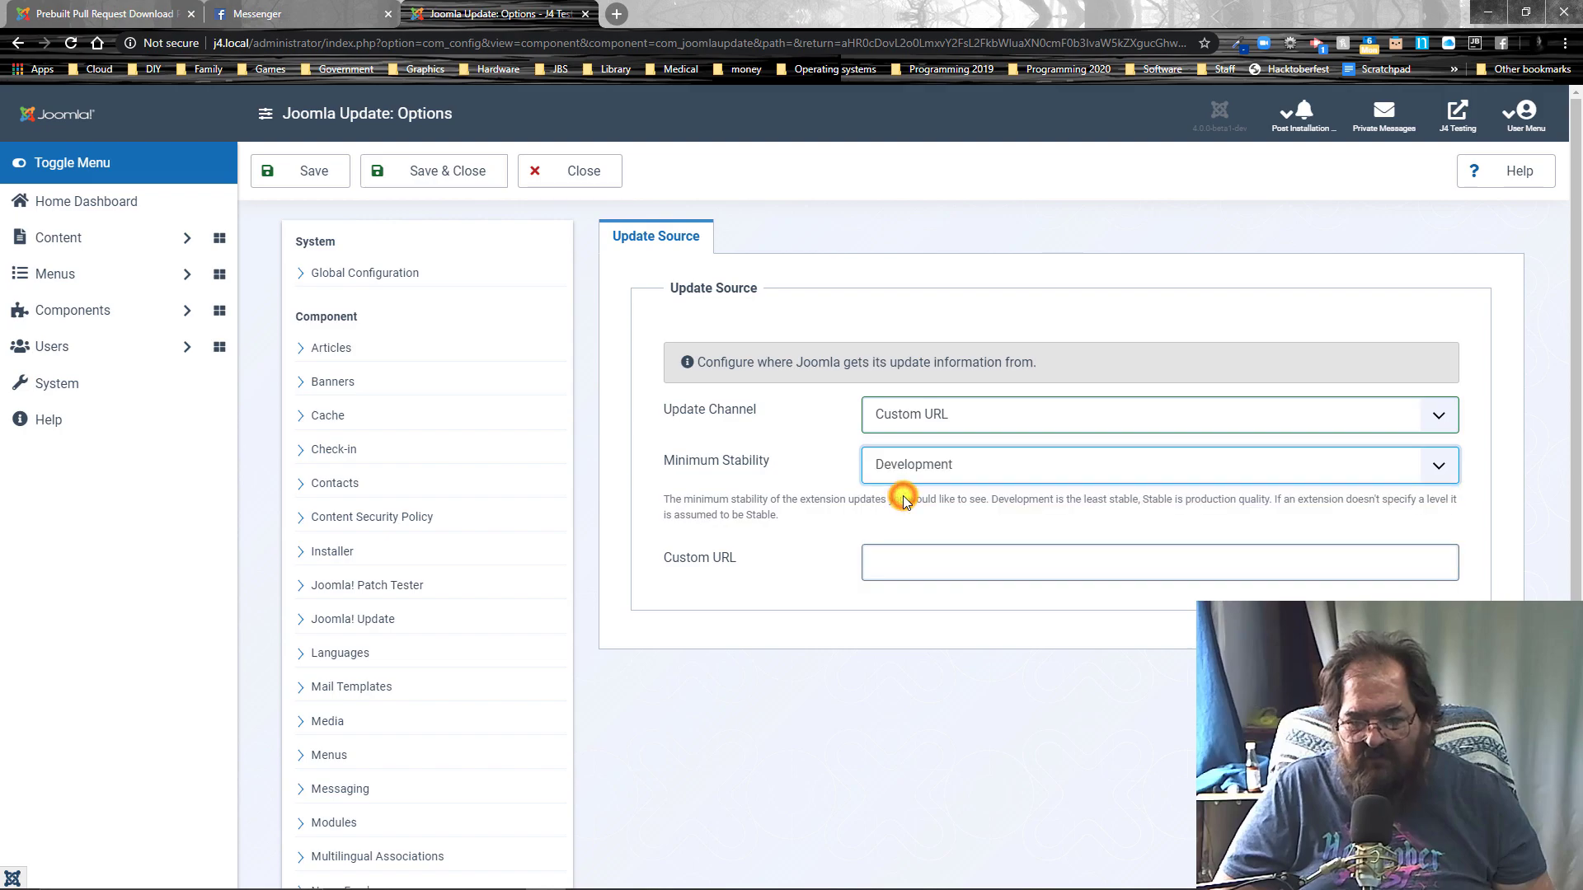
{"action": "left_click", "coordinate": [902, 565]}
{"action": "type", "text": "https://ci.joomla.org:444/artifacts/joomla/joomla-cms/4.0-dev/28581/downloads/31005/pr_list.xml"}
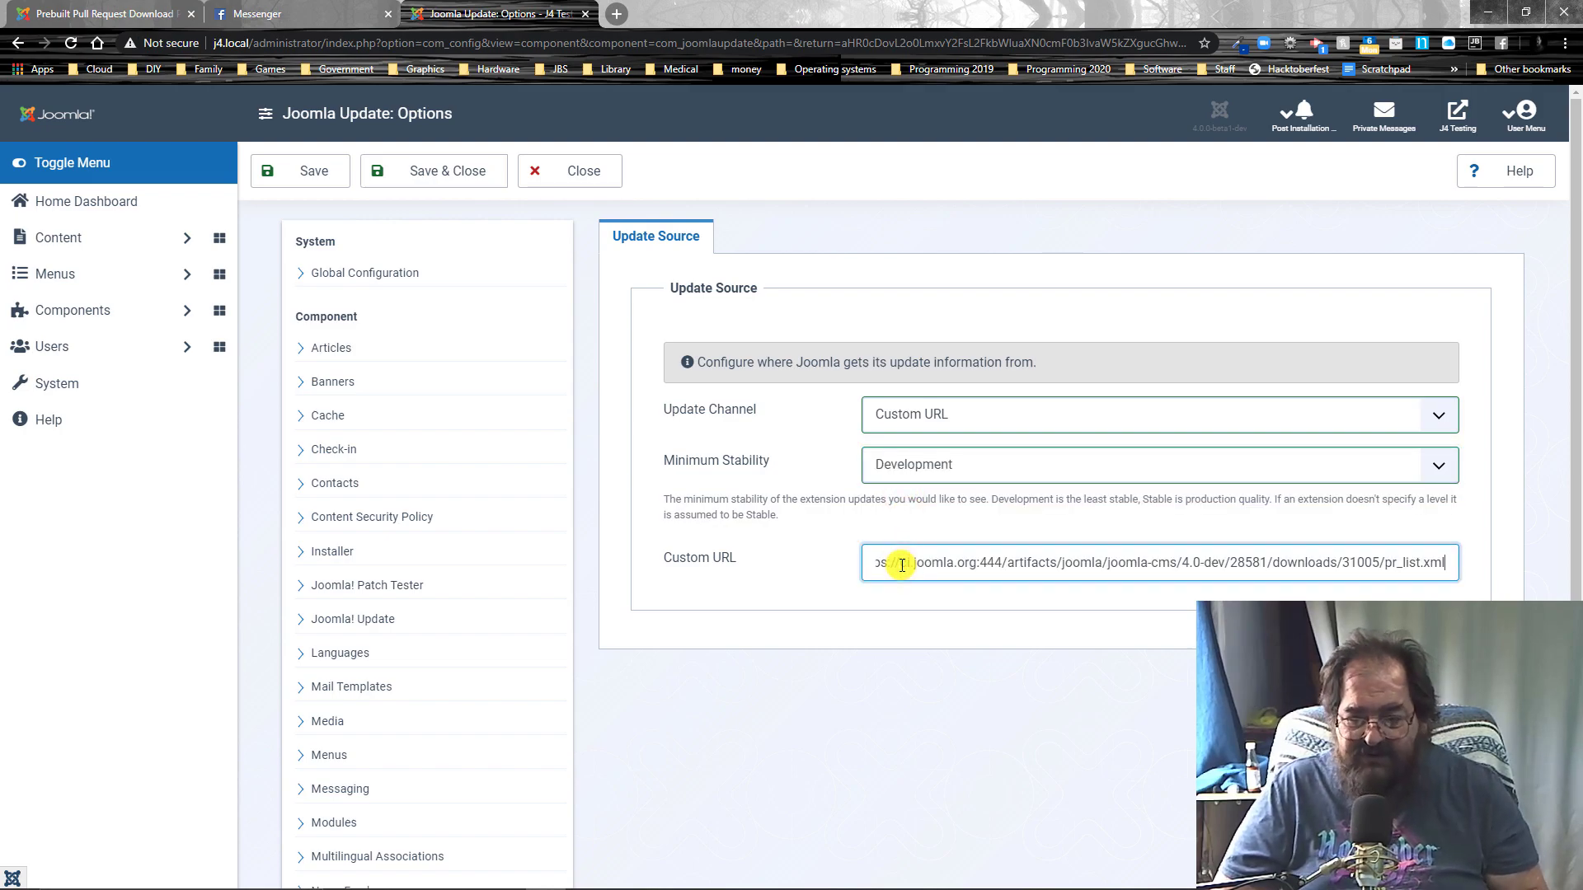
{"action": "left_click", "coordinate": [318, 170]}
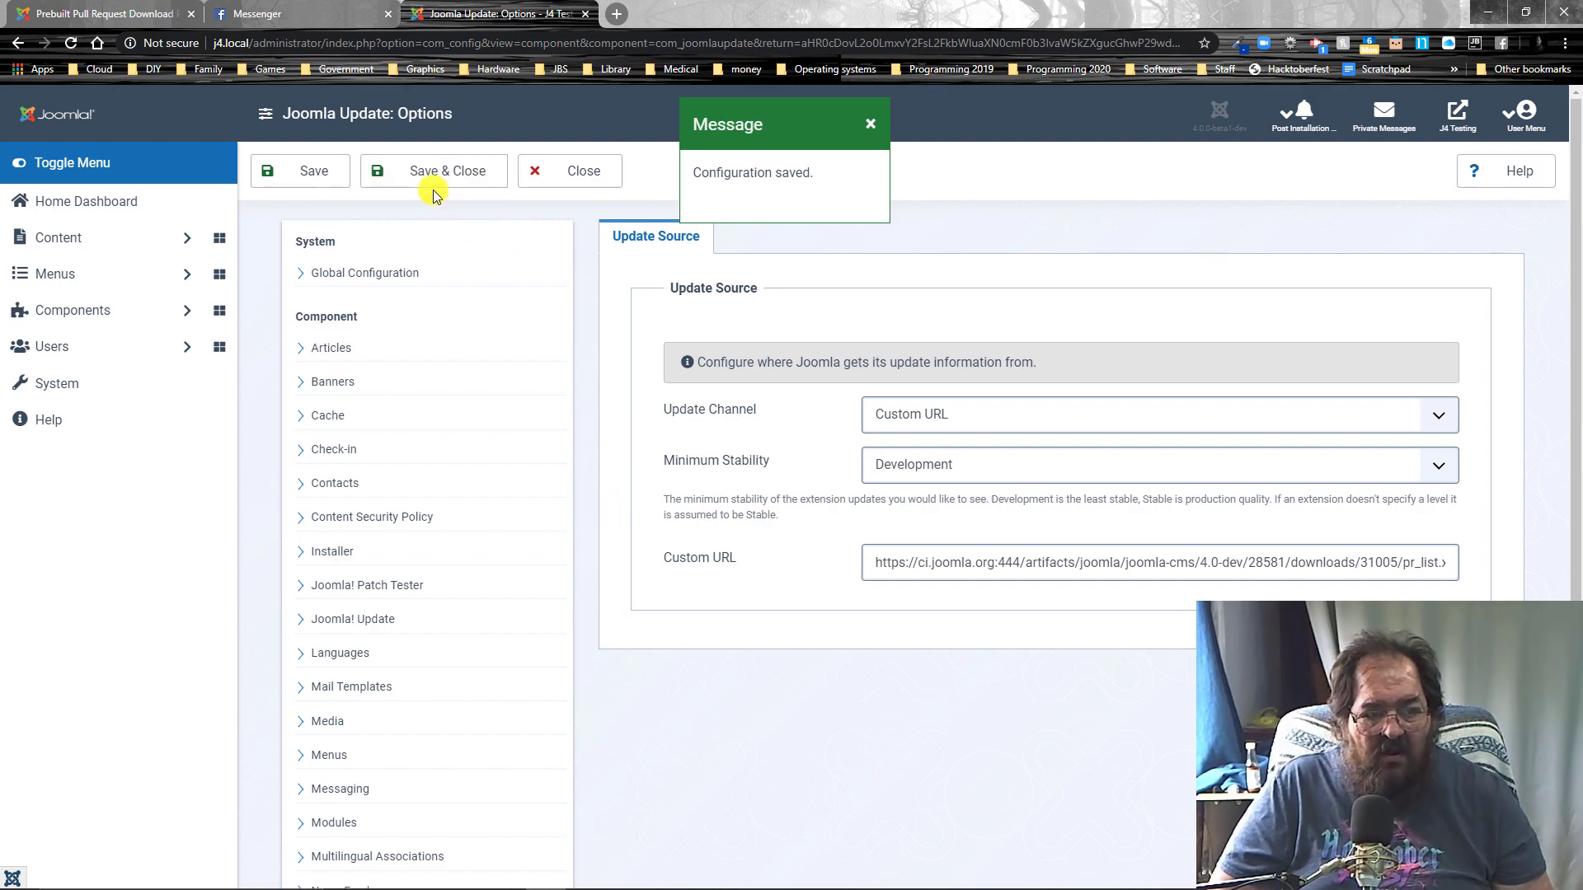
Step: Save and close the options, then dismiss the backup warning on the Joomla Update page
{"action": "left_click", "coordinate": [435, 182]}
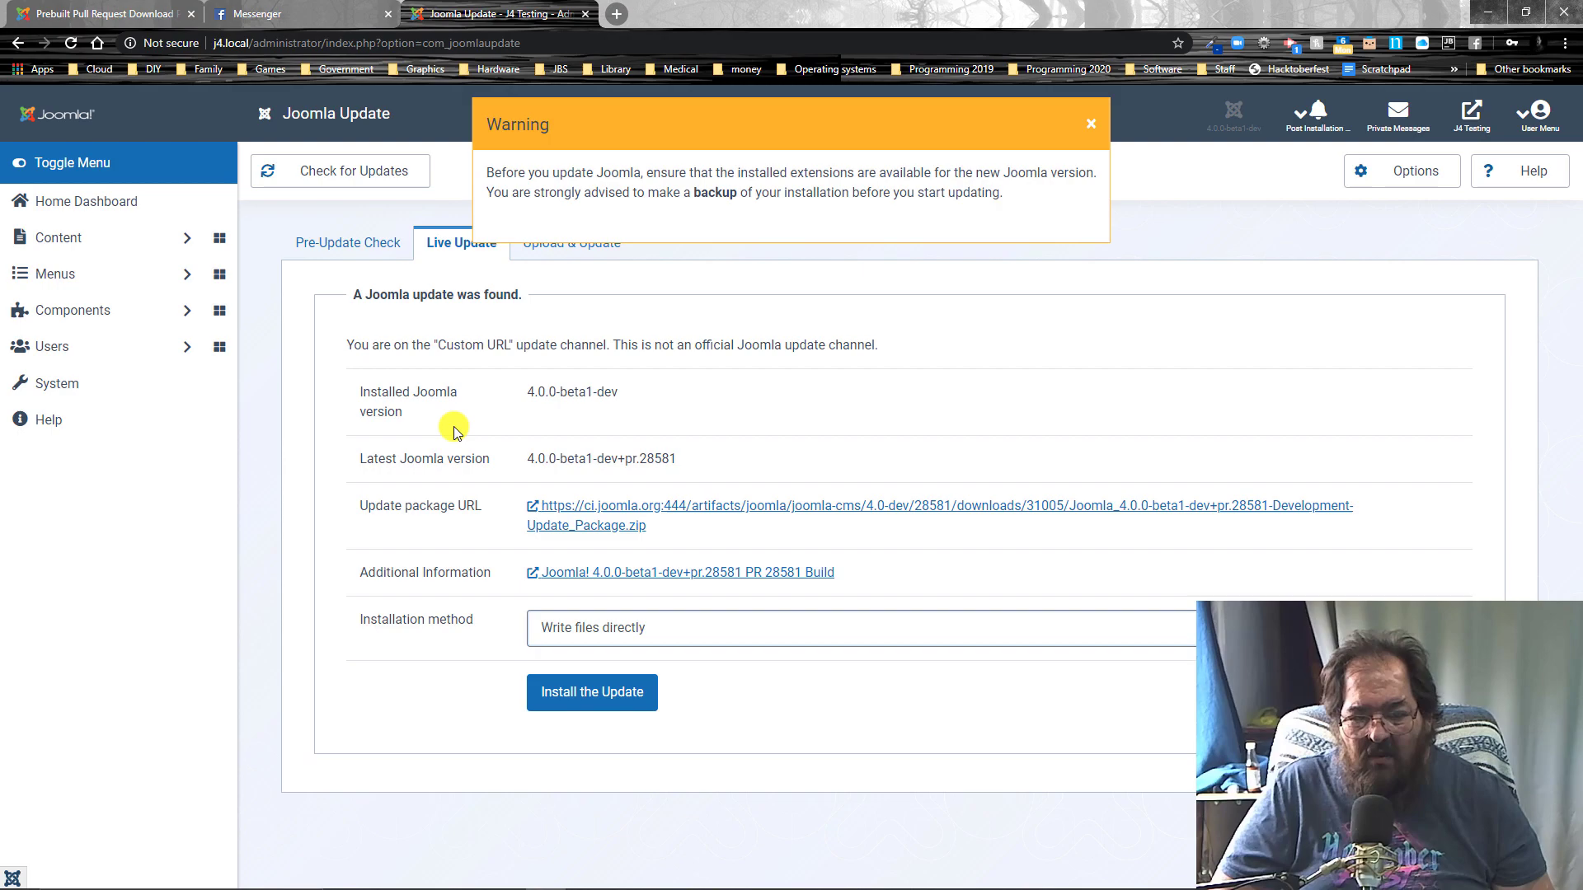
{"action": "left_click", "coordinate": [1091, 125]}
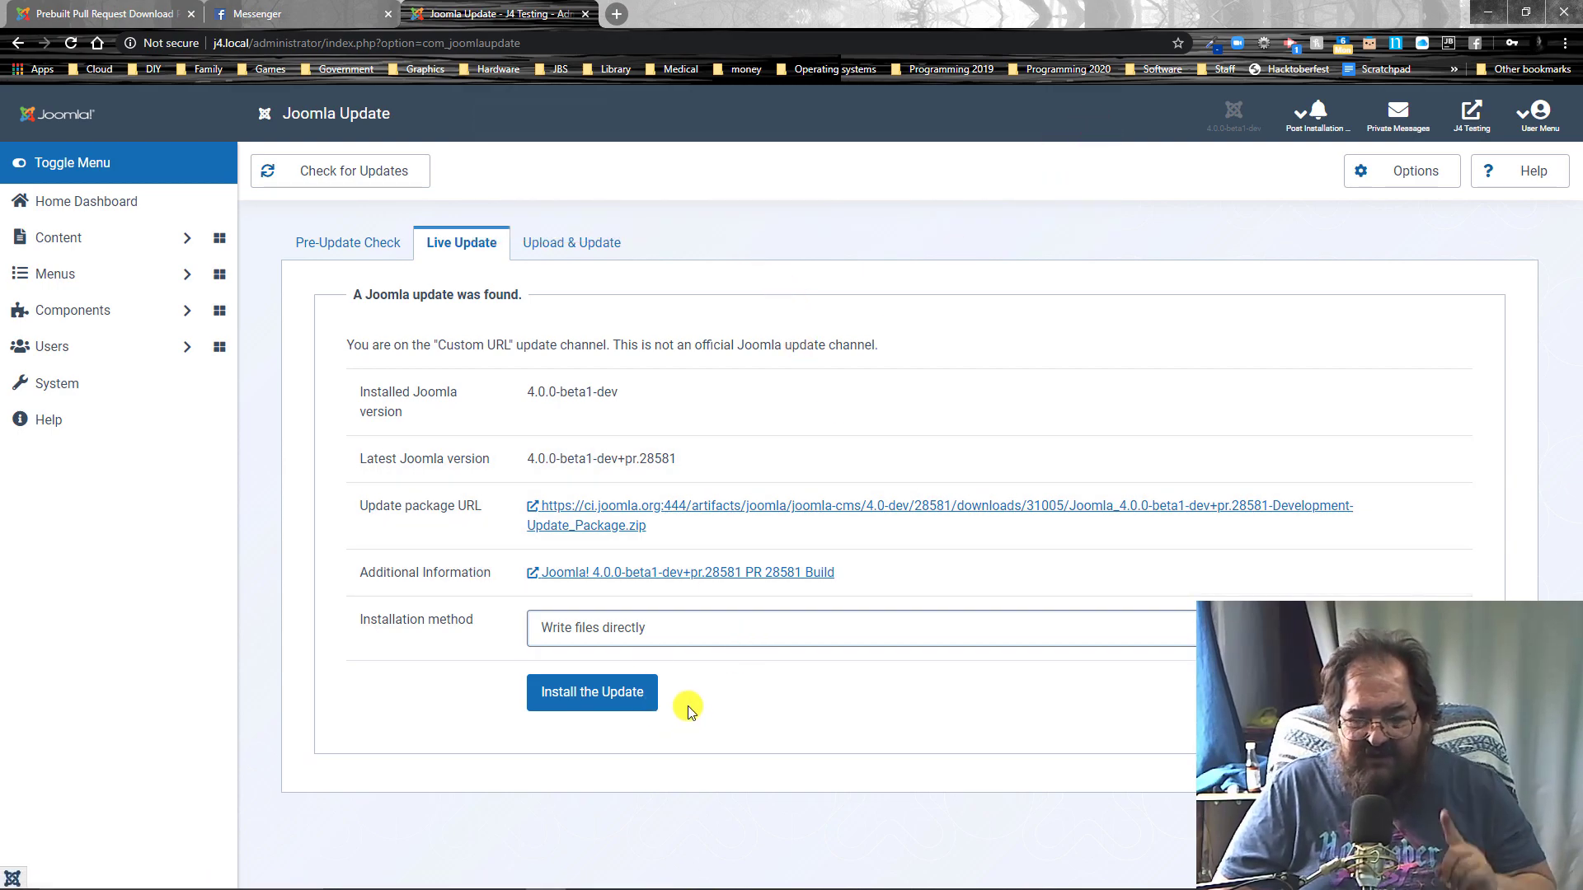
Step: Download the PR 28581 Development-Update_Package.zip from the prebuilt packages page into Downloads
{"action": "left_click", "coordinate": [290, 8]}
{"action": "left_click", "coordinate": [132, 13]}
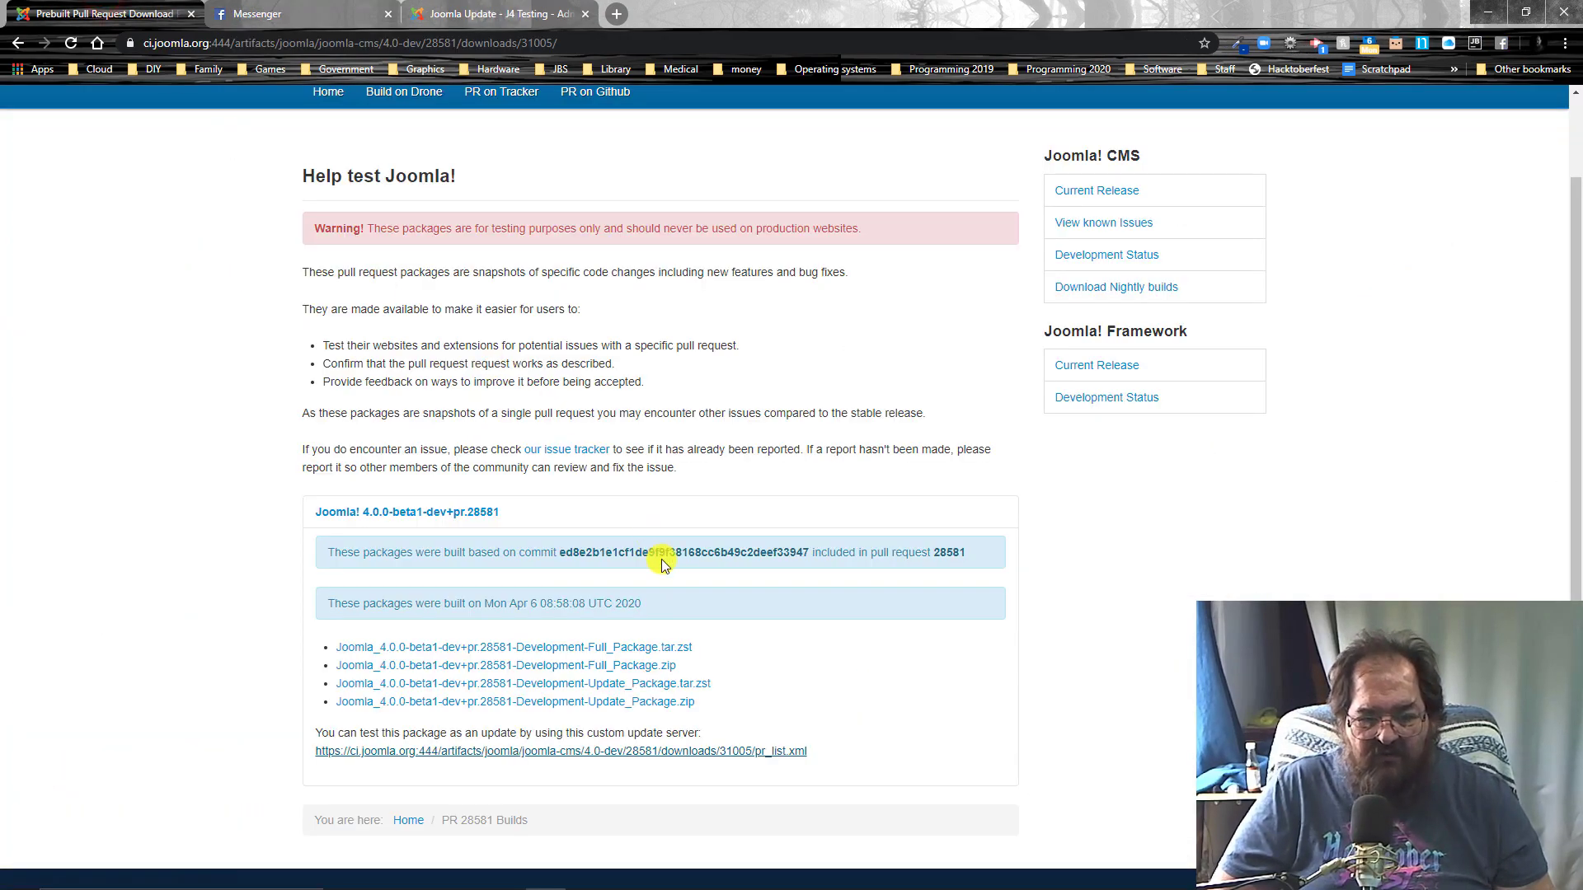
{"action": "left_click", "coordinate": [655, 706]}
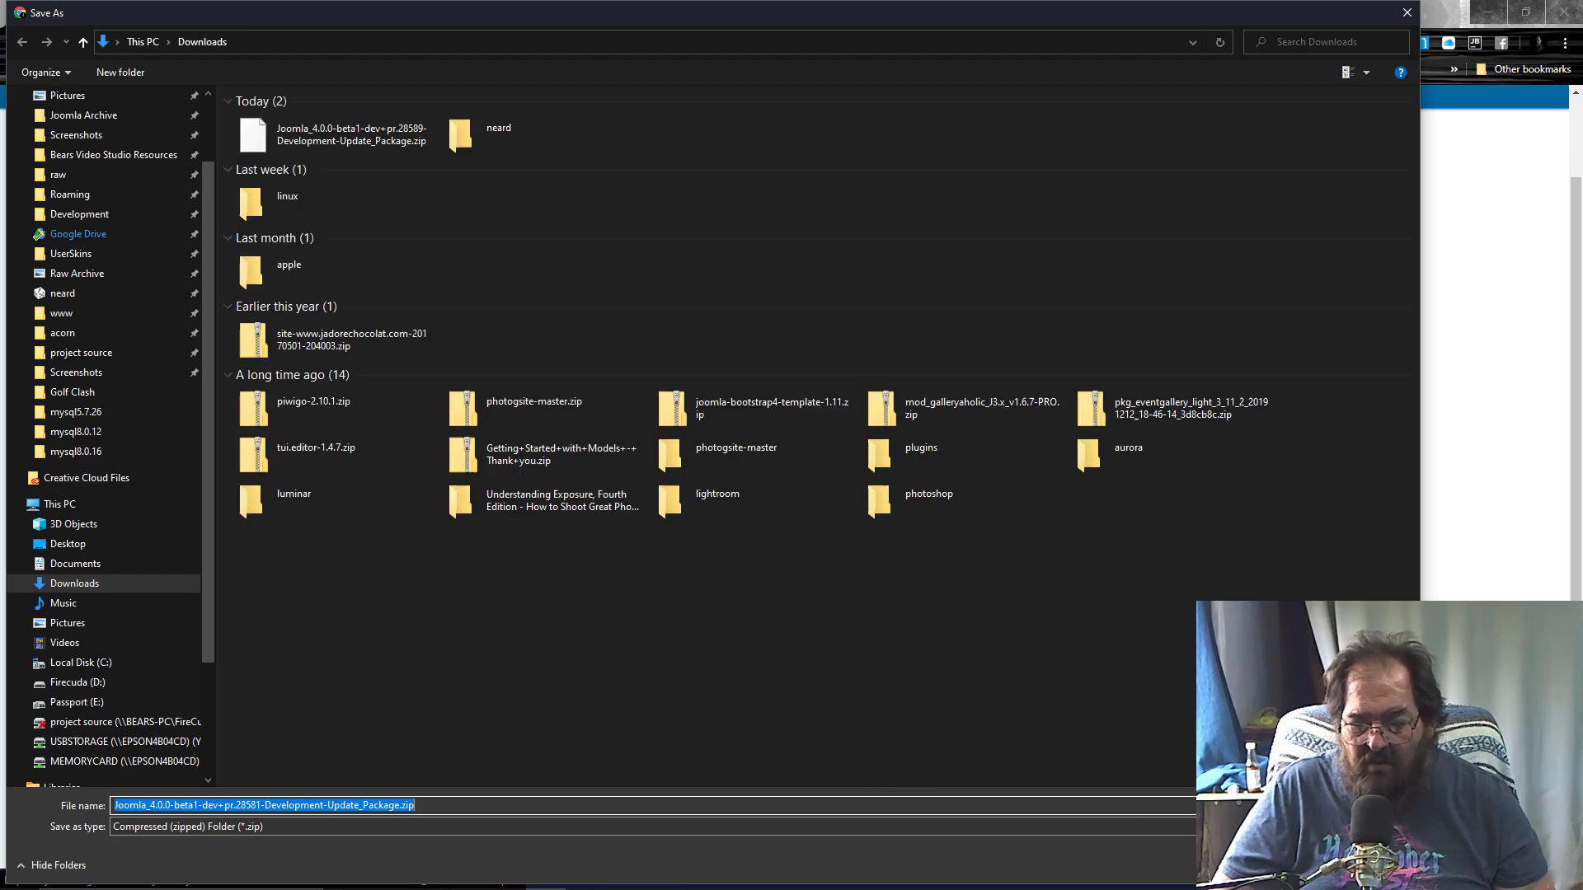
{"action": "key", "text": "Return"}
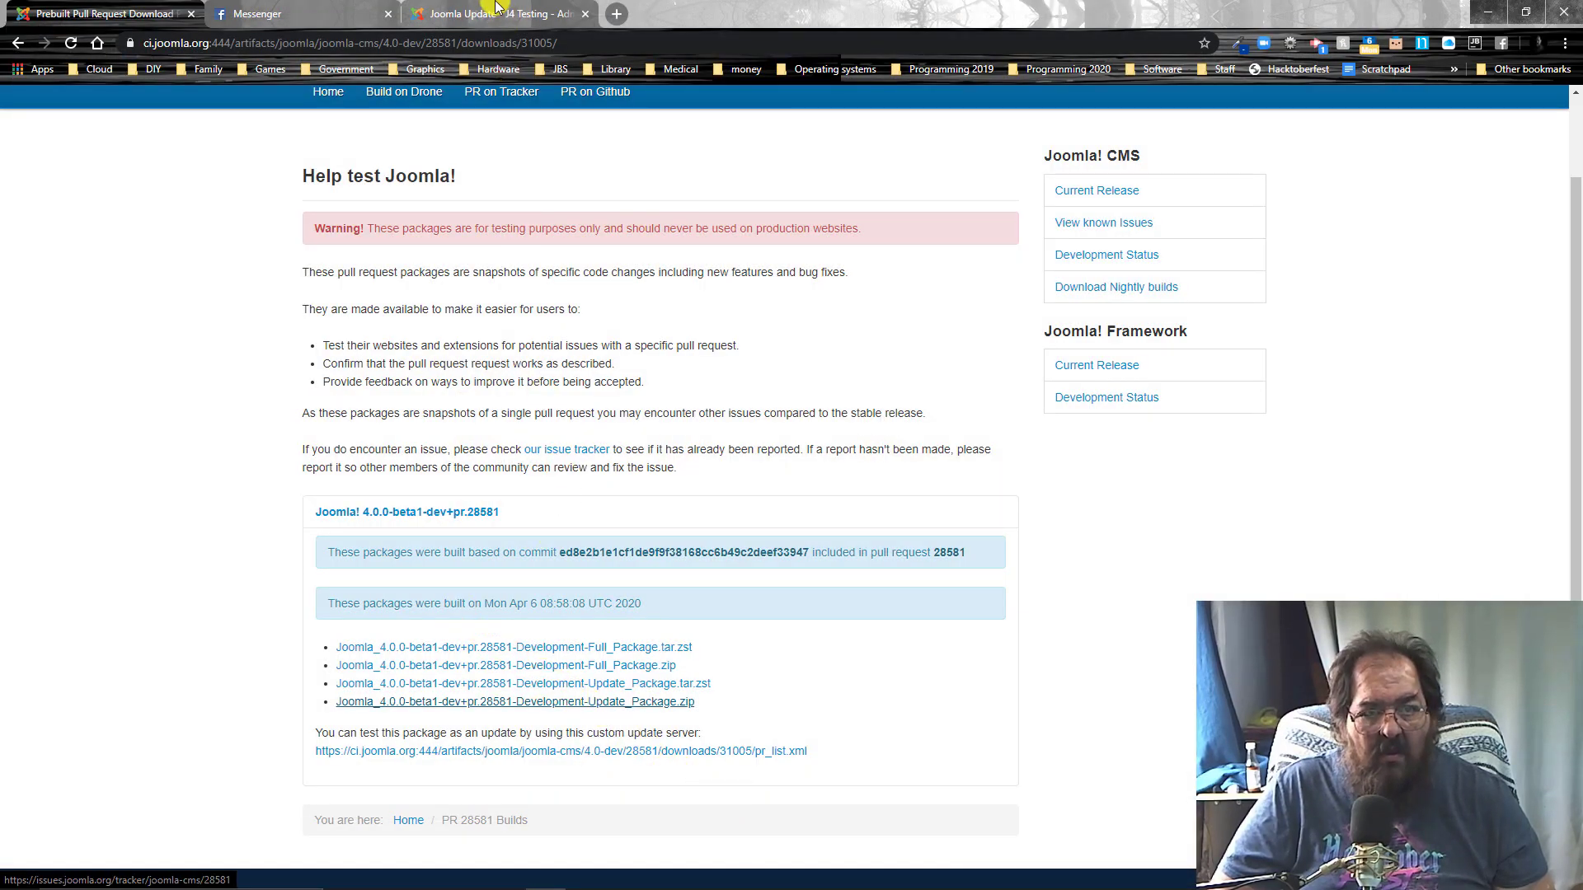
Step: Choose Joomla_4.0.0-beta1-dev+pr.28581-Development-Update_Package.zip as the Upload & Update package file
{"action": "left_click", "coordinate": [453, 24]}
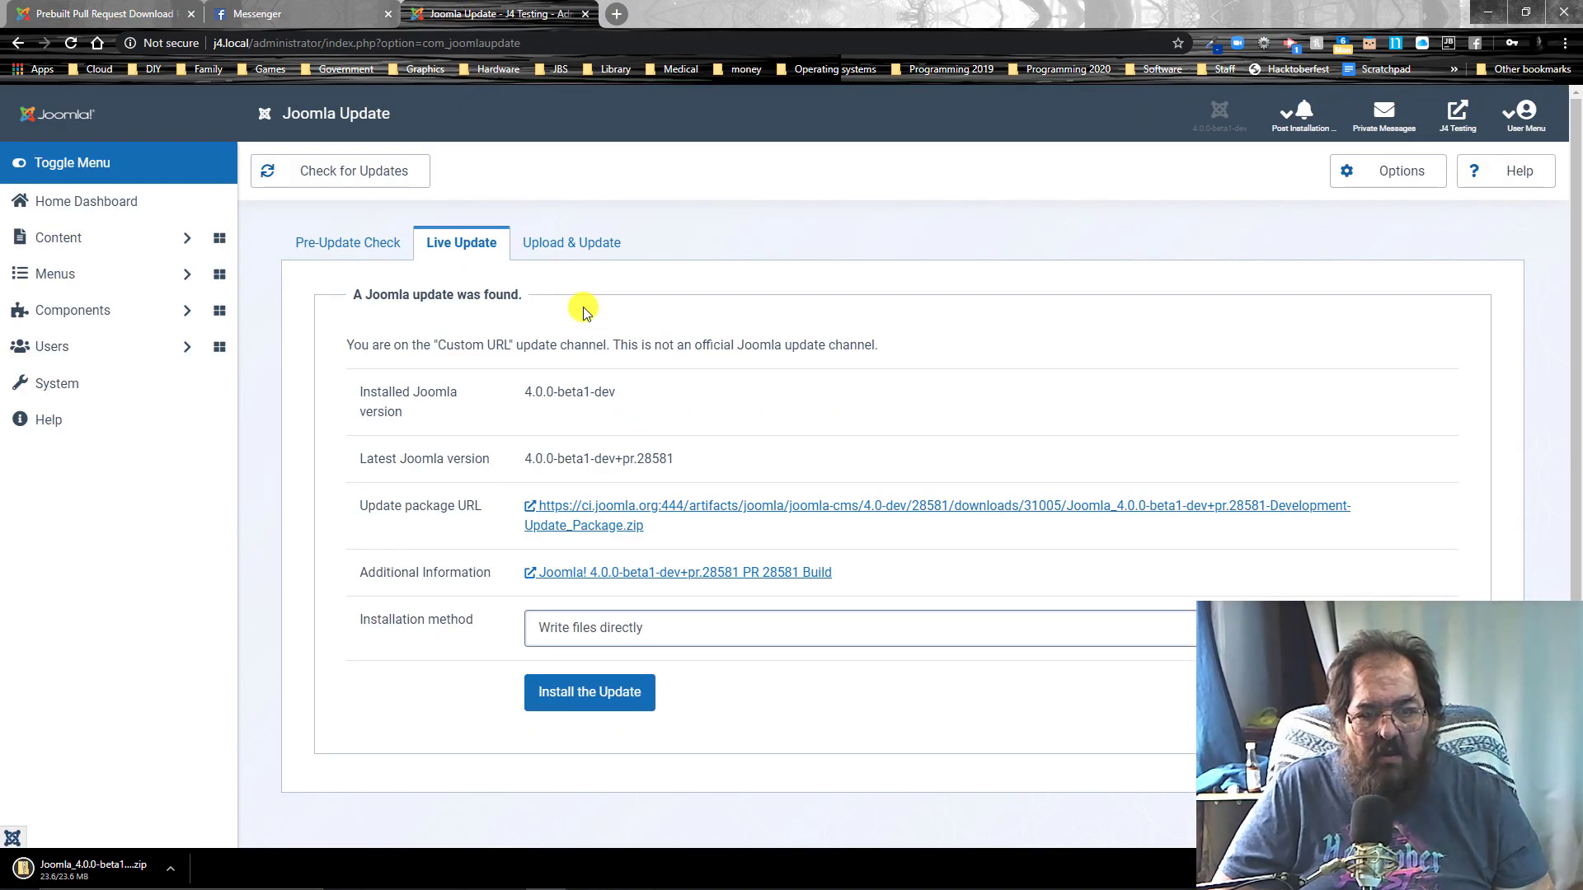
{"action": "left_click", "coordinate": [532, 238]}
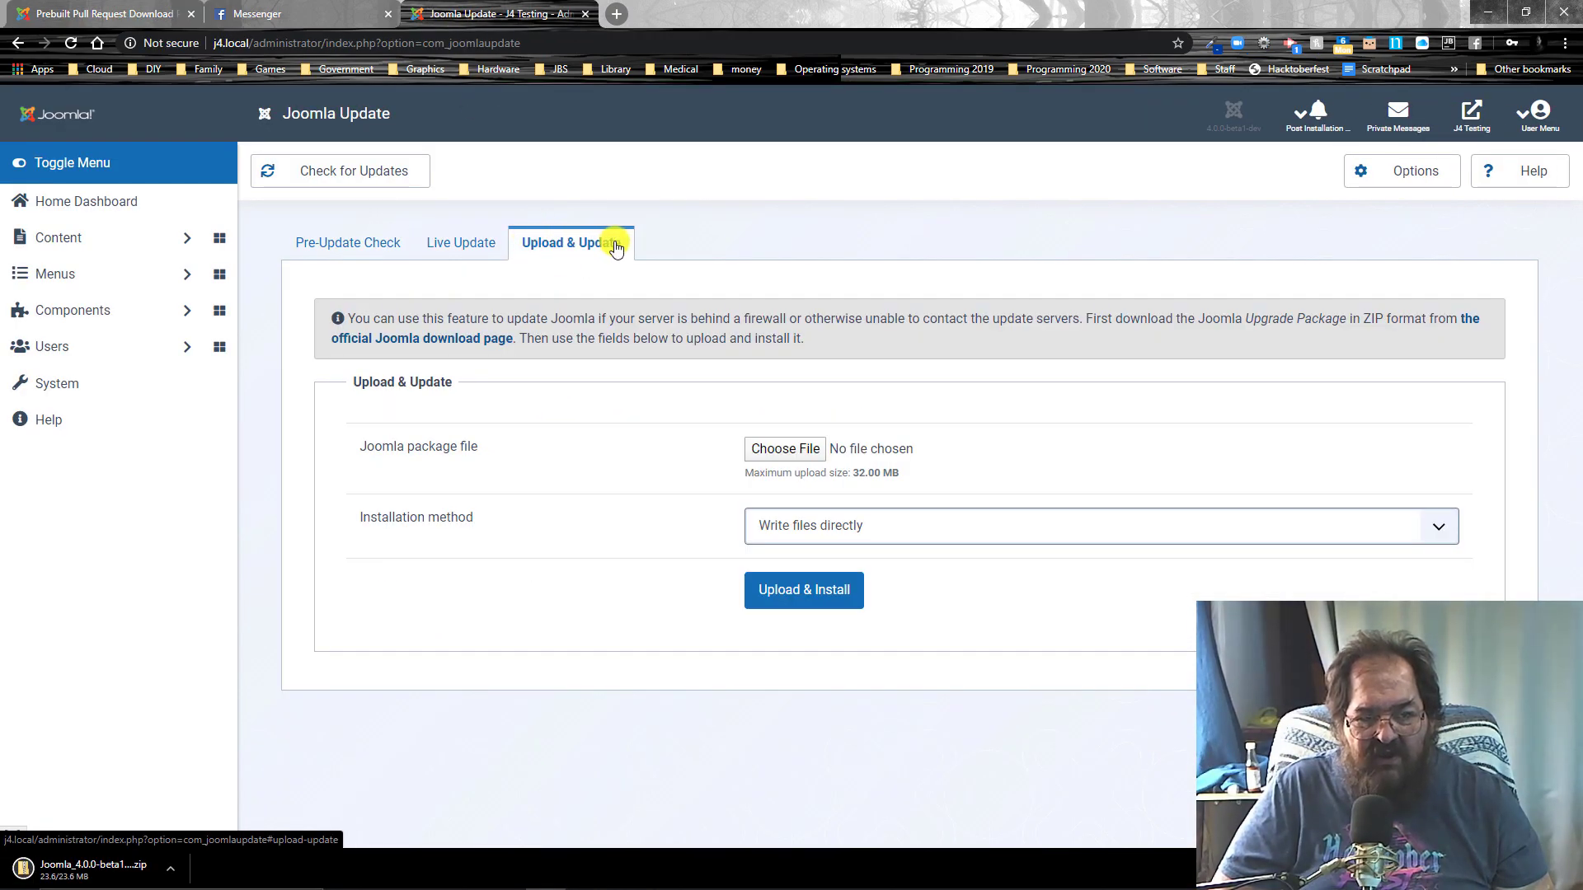
{"action": "left_click", "coordinate": [782, 452]}
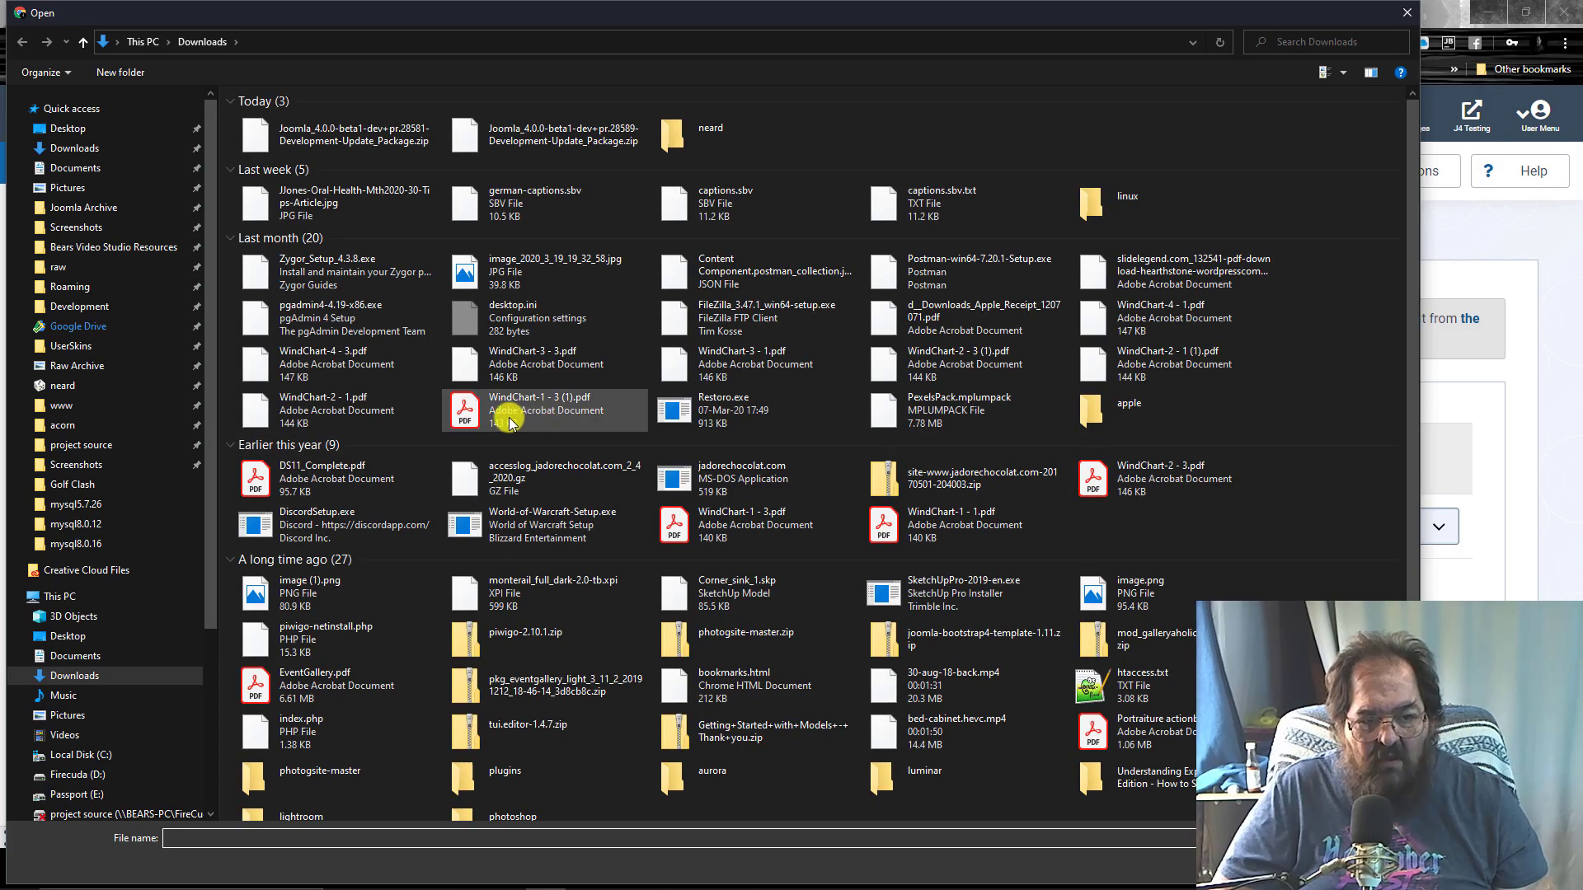
{"action": "left_click", "coordinate": [361, 149]}
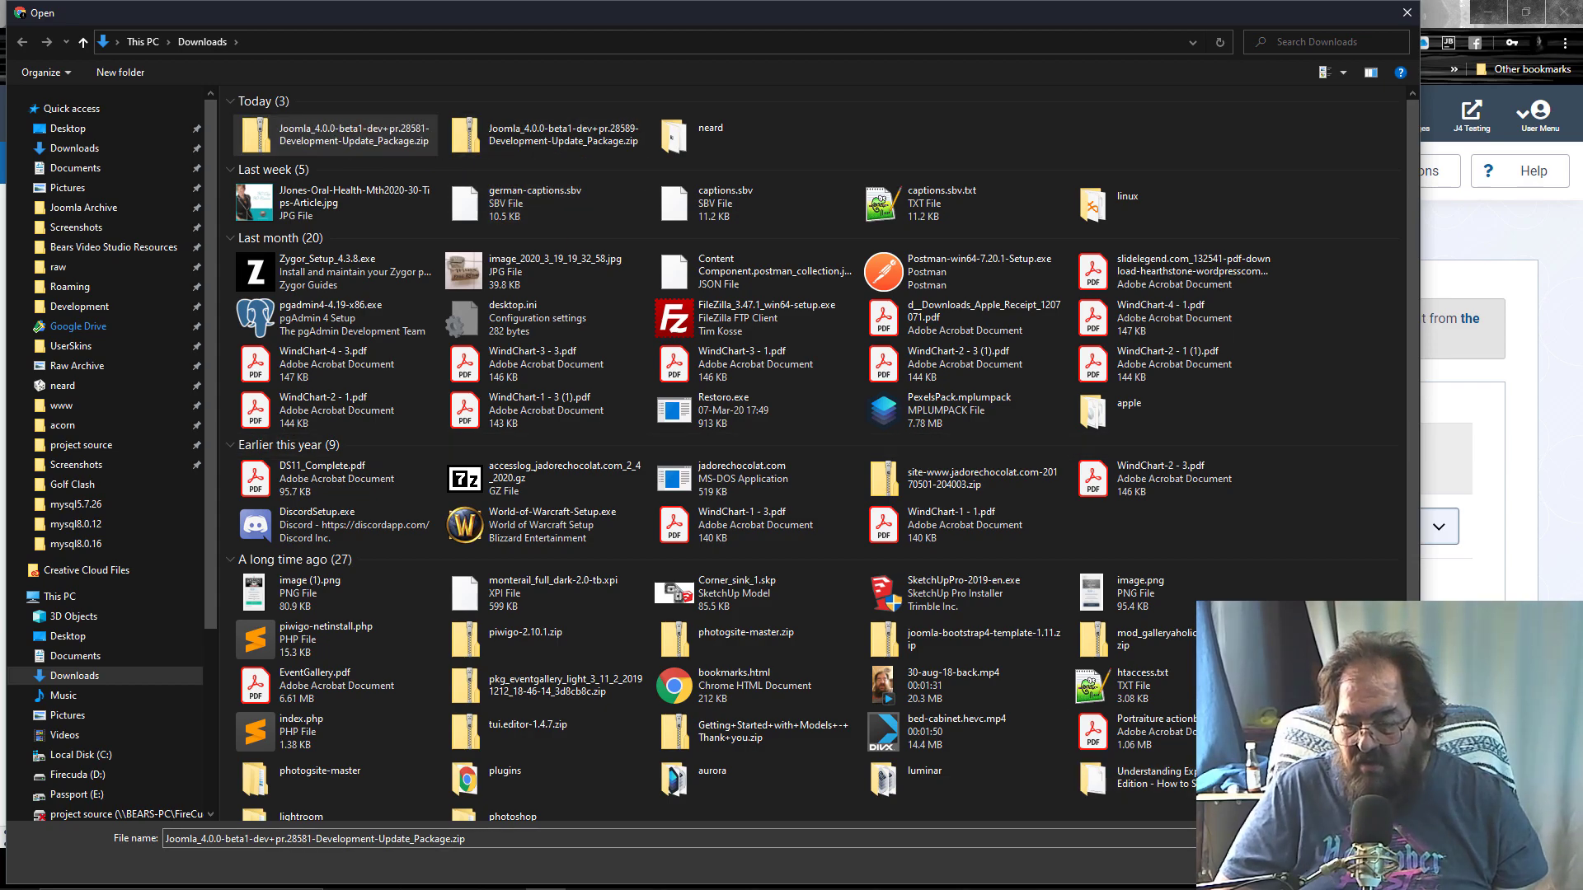
{"action": "key", "text": "Escape"}
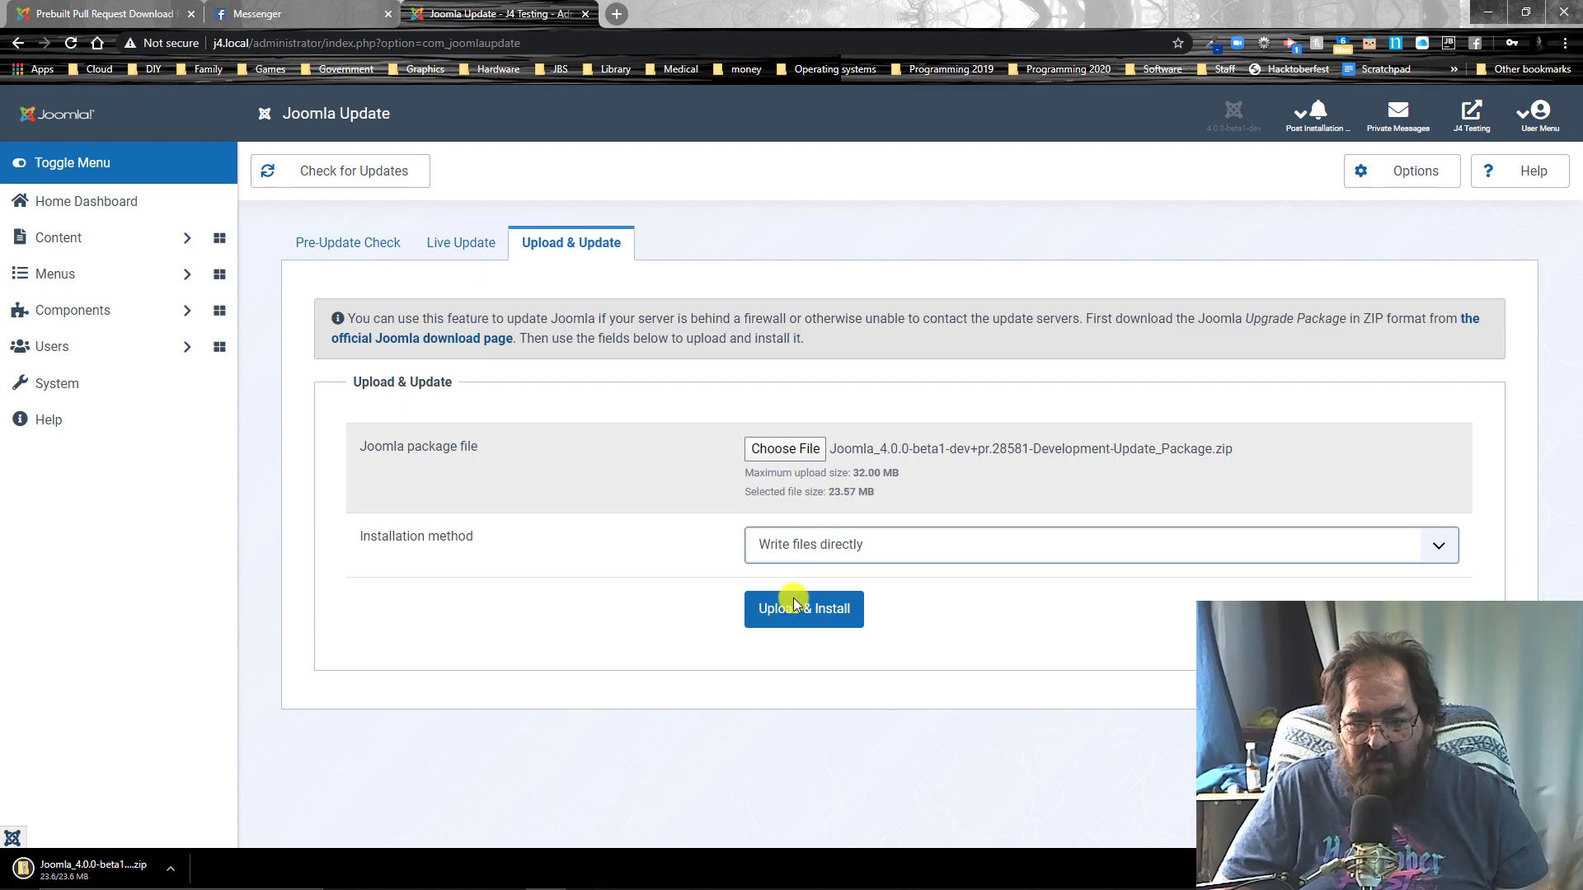
Step: Upload and install the pr.28581 update package
{"action": "left_click", "coordinate": [798, 617]}
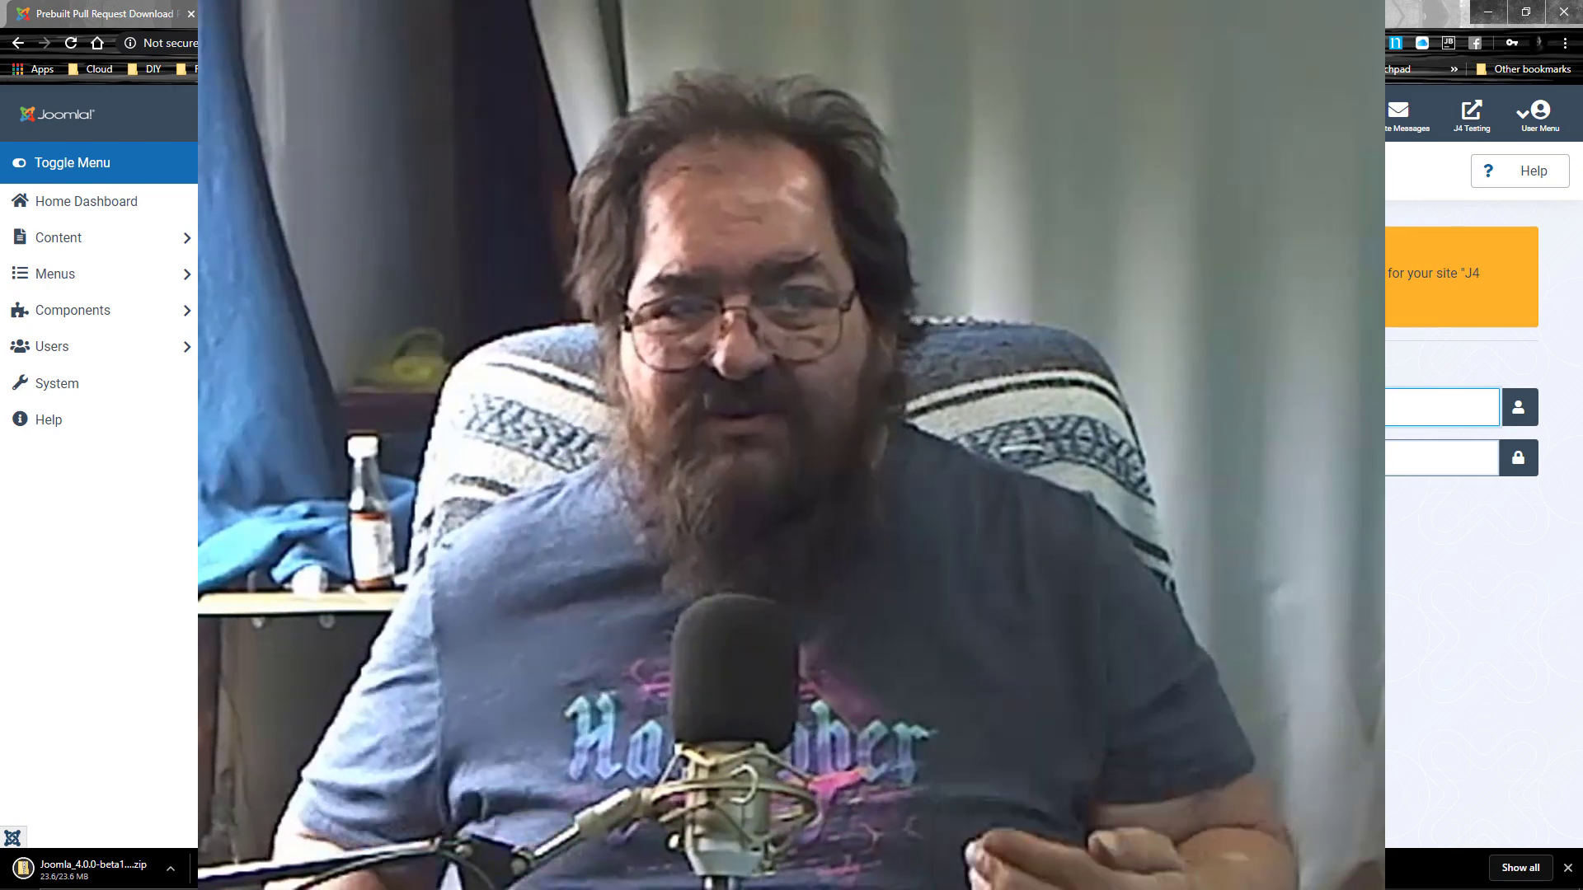
Step: Return to the Prebuilt Pull Request Download page on ci.joomla.org
{"action": "left_click", "coordinate": [94, 8]}
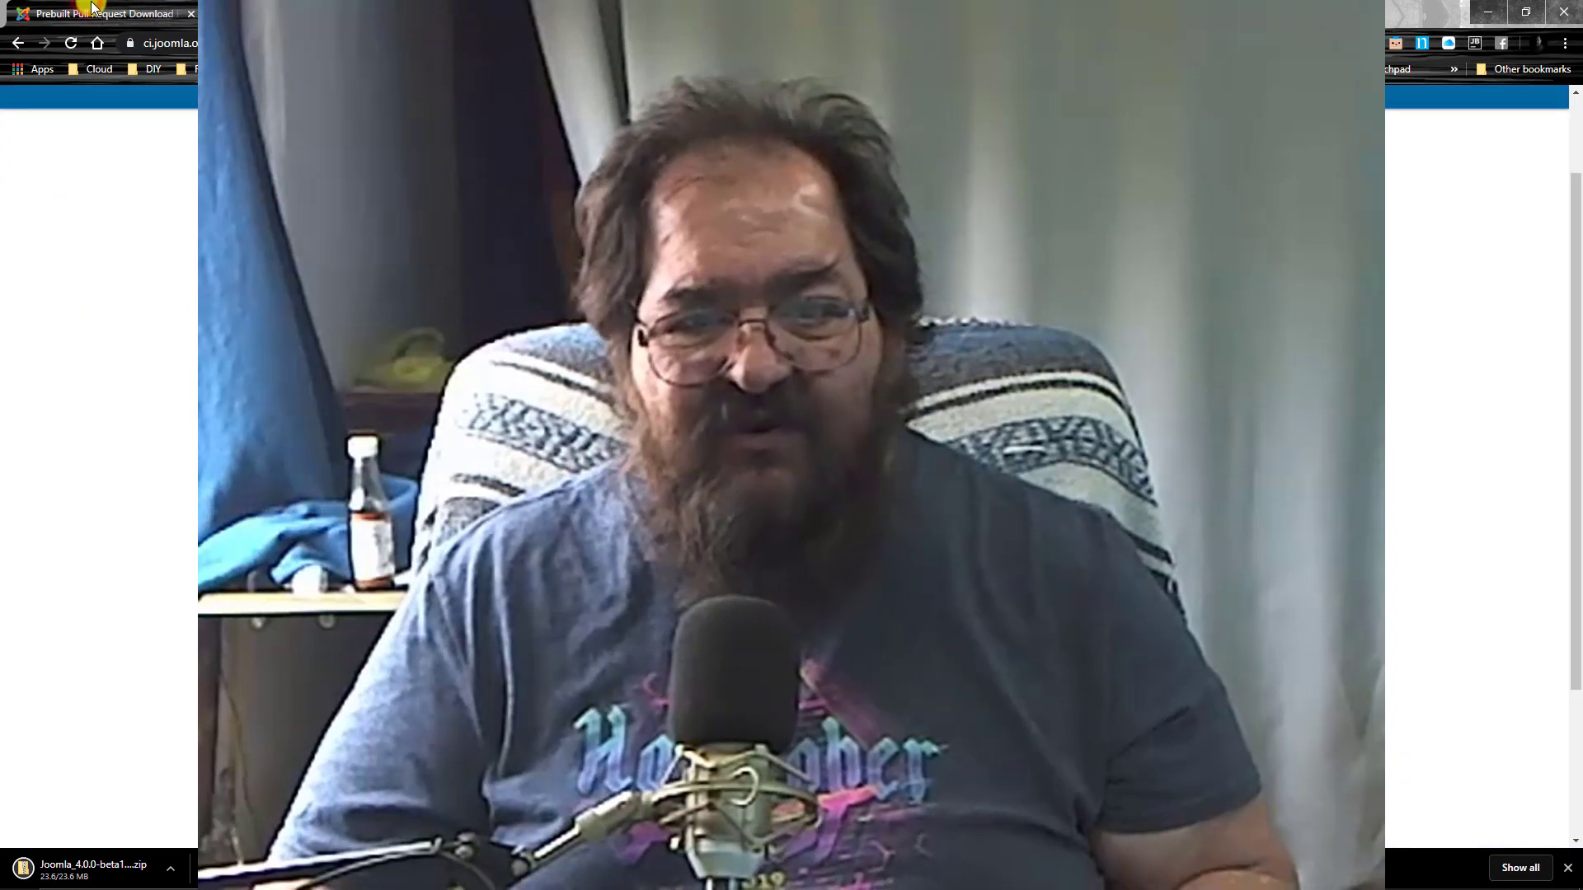